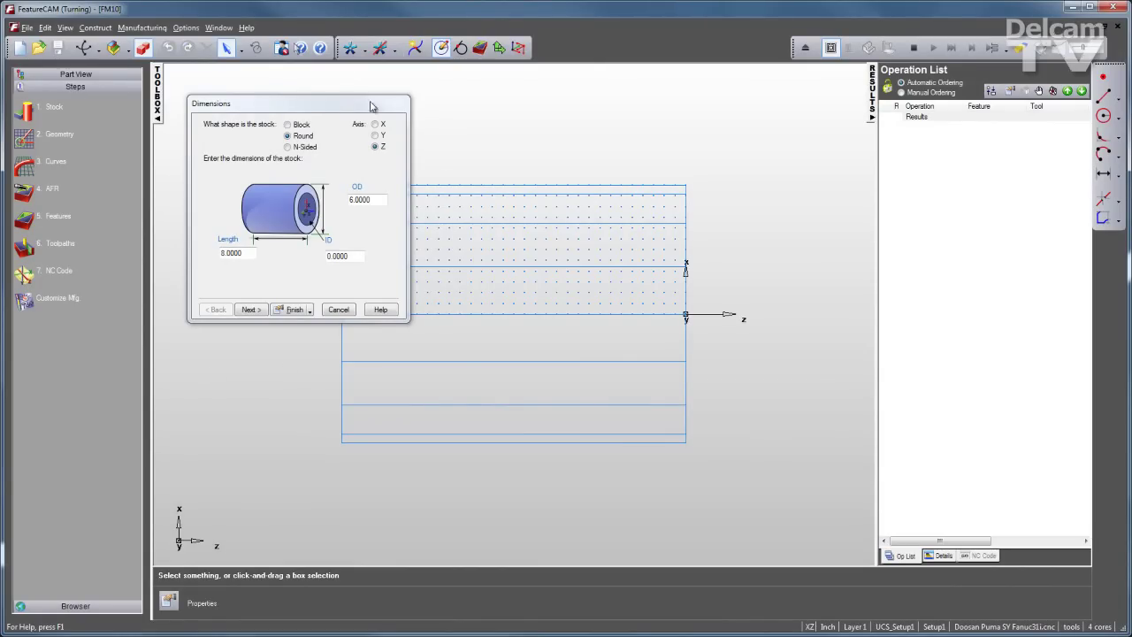
Step: Accept the round stock dimensions, ALUMINUM material and Setup1, then confirm the stock properties
click(256, 312)
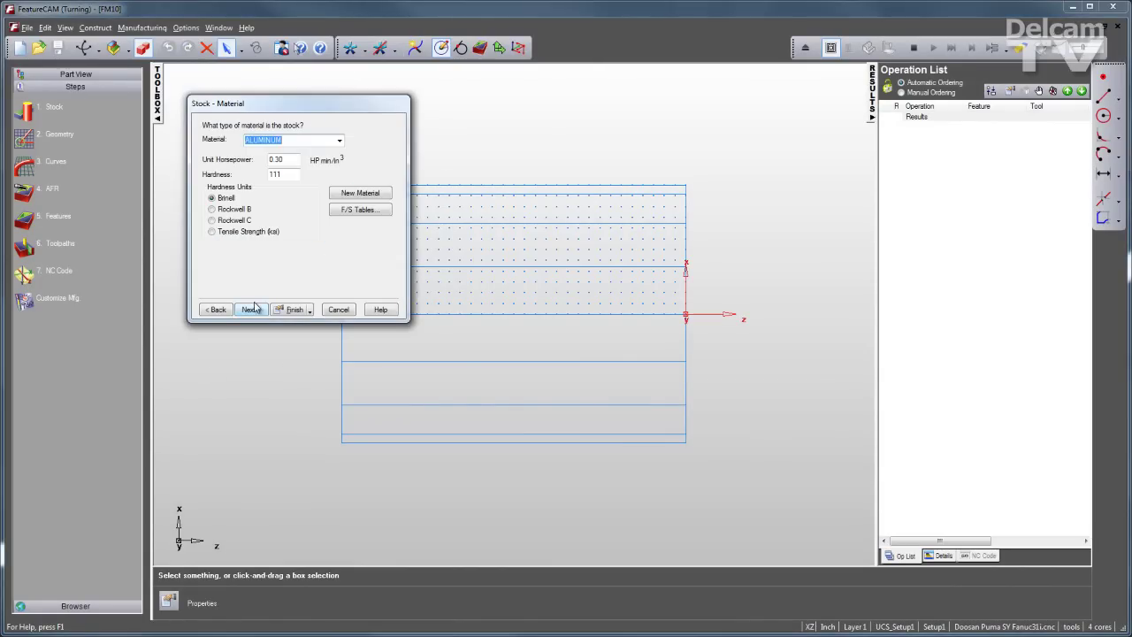
click(251, 310)
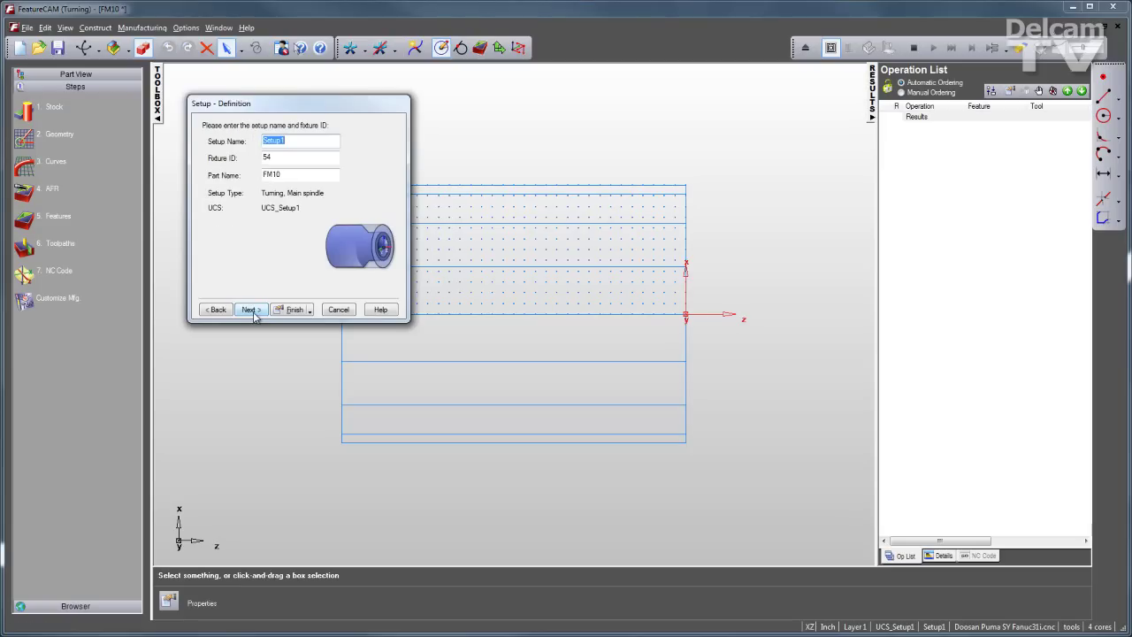
click(251, 310)
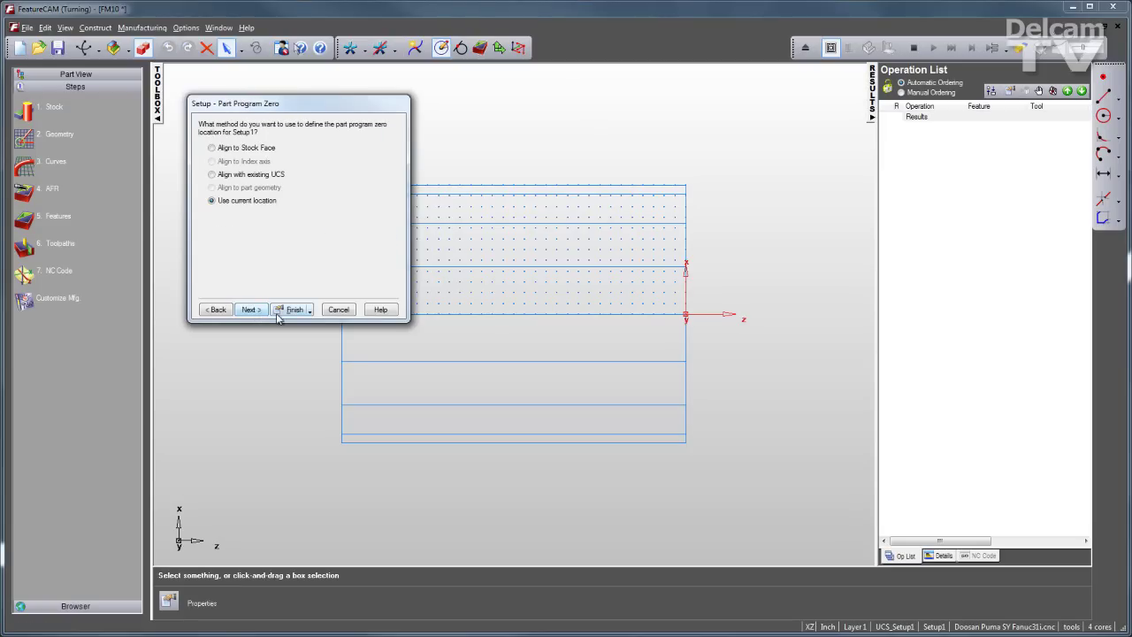
click(293, 311)
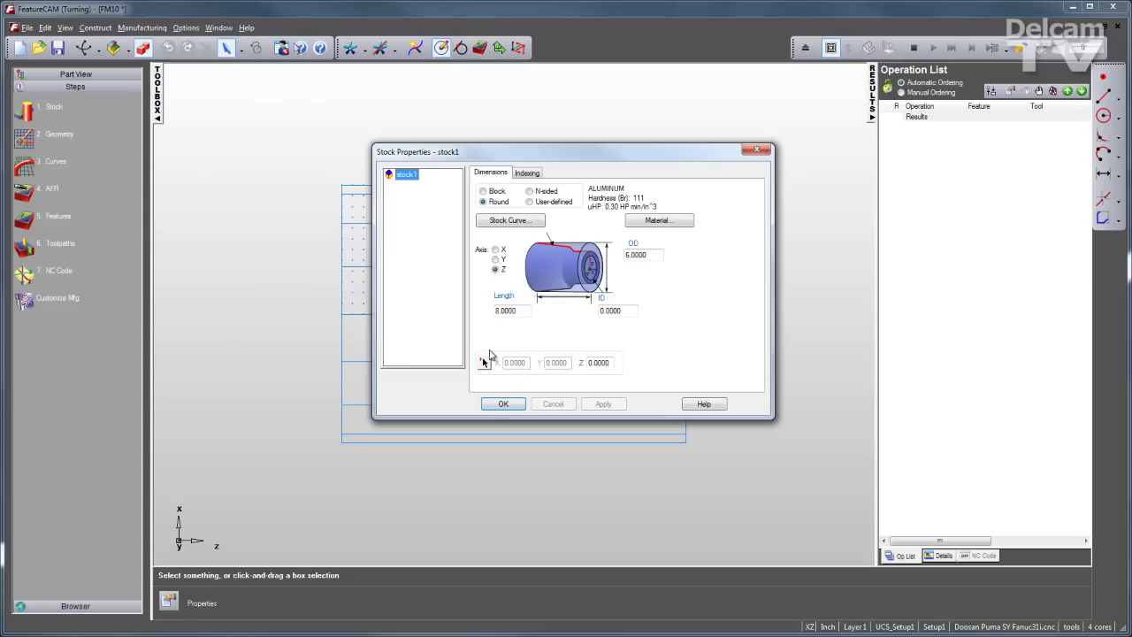
click(506, 404)
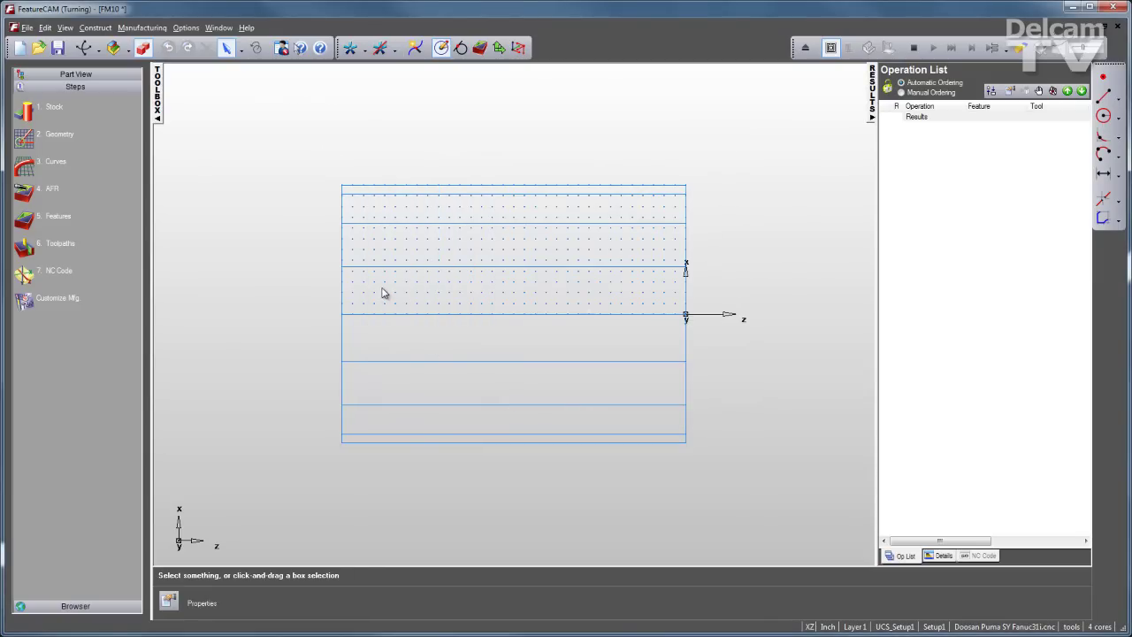
Step: Draw a connected stepped line profile from X 2, Z 0 up to the stock diameter
click(24, 138)
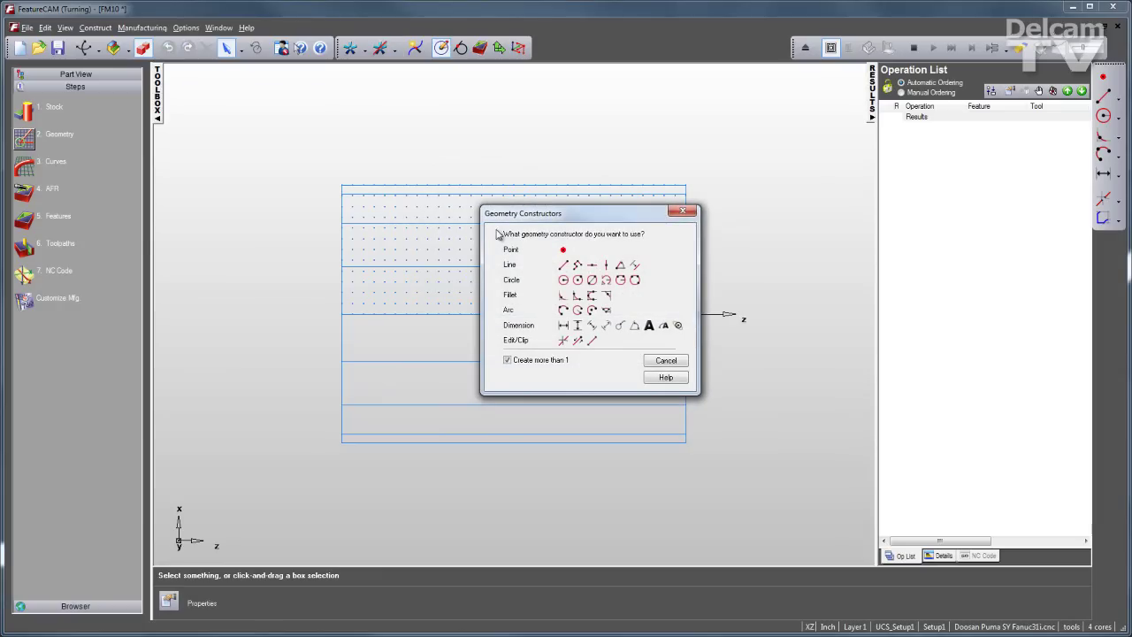
click(576, 264)
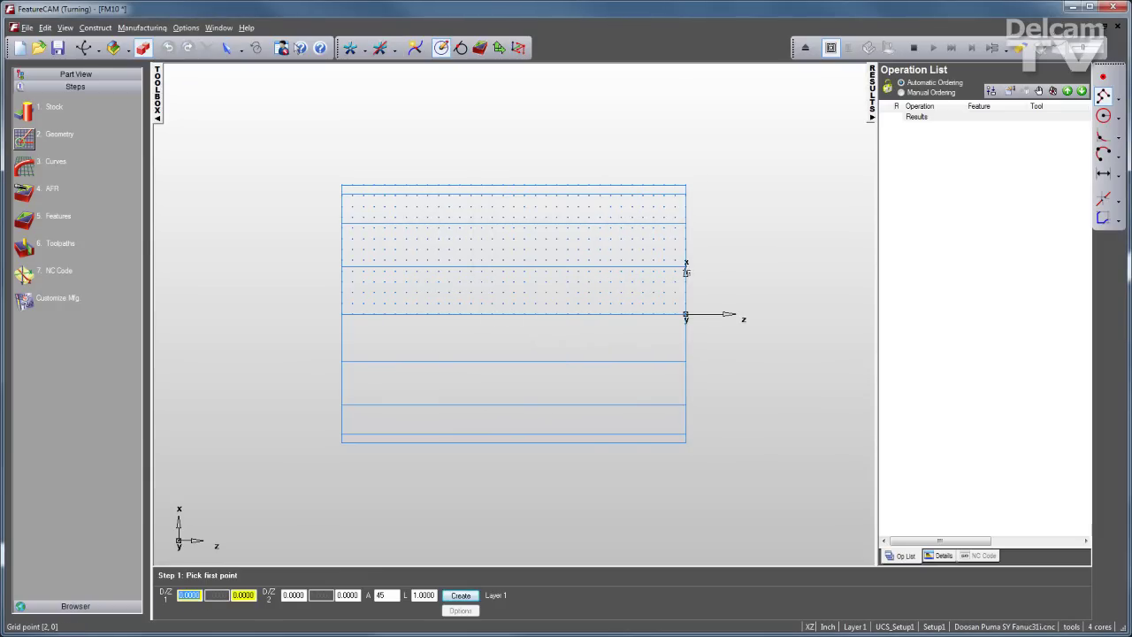
click(686, 268)
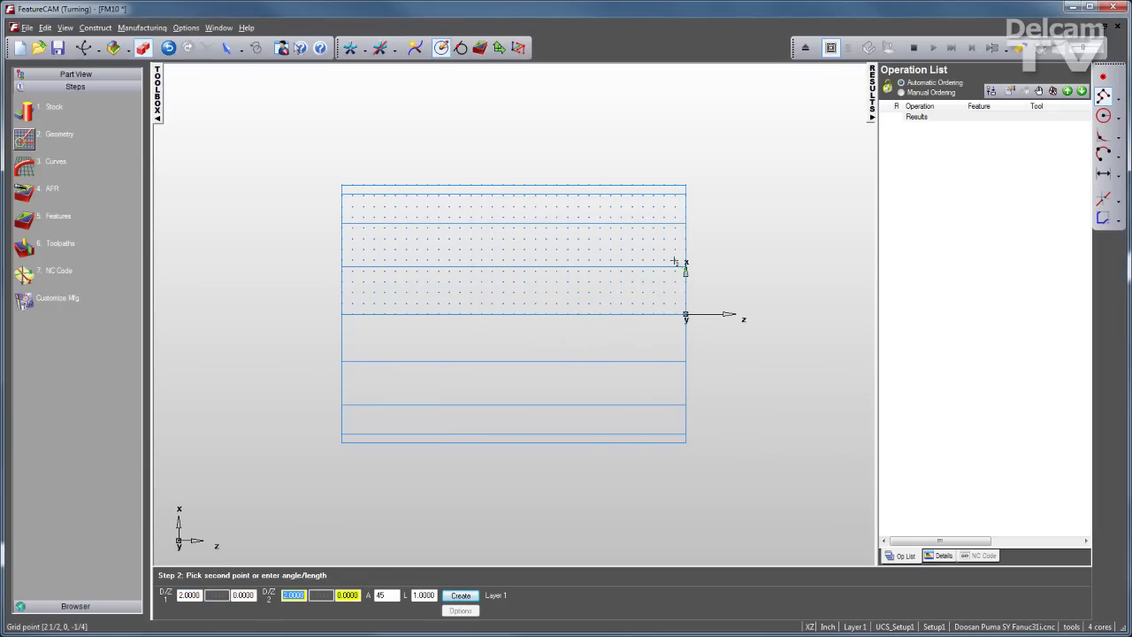
click(675, 261)
click(503, 261)
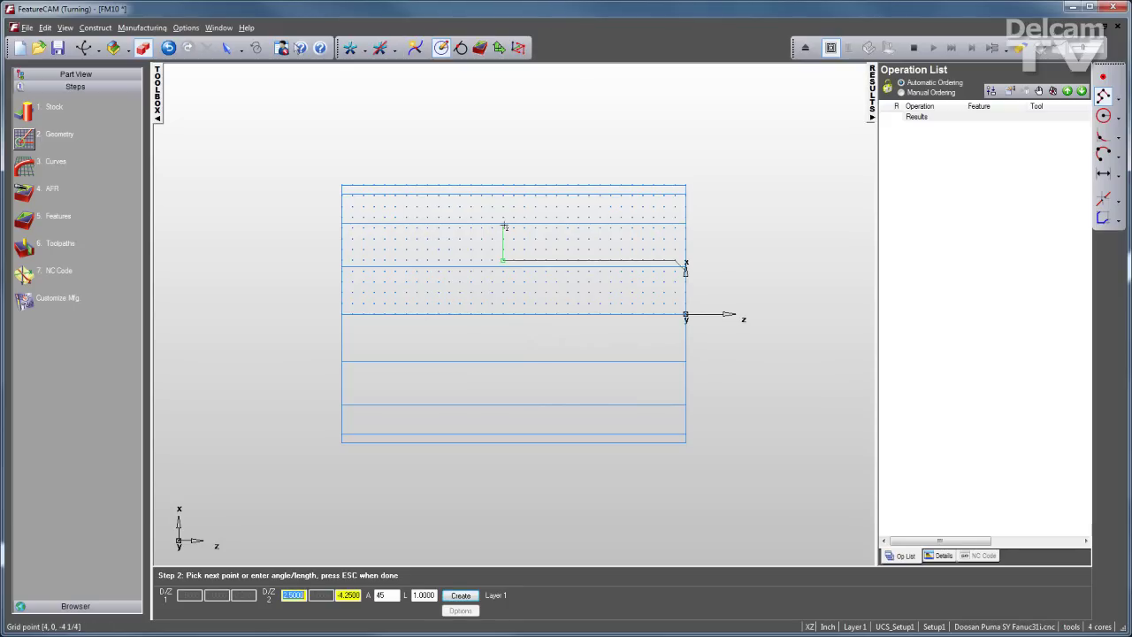
click(502, 218)
click(449, 218)
click(449, 186)
Step: Round three corners of the stepped profile with fillets
click(27, 140)
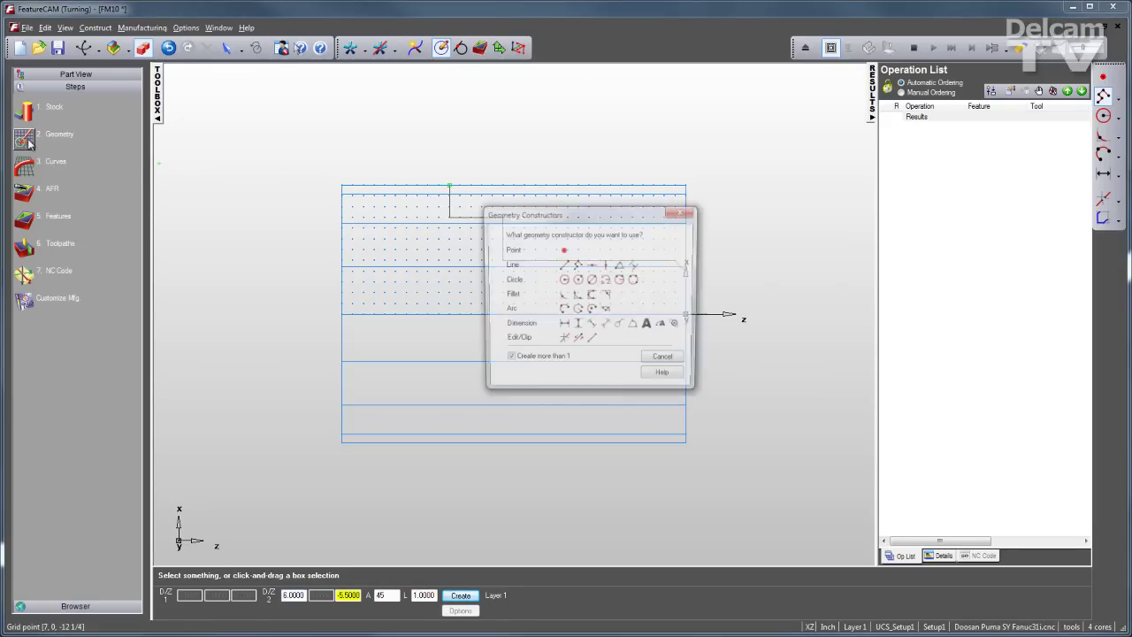
click(564, 294)
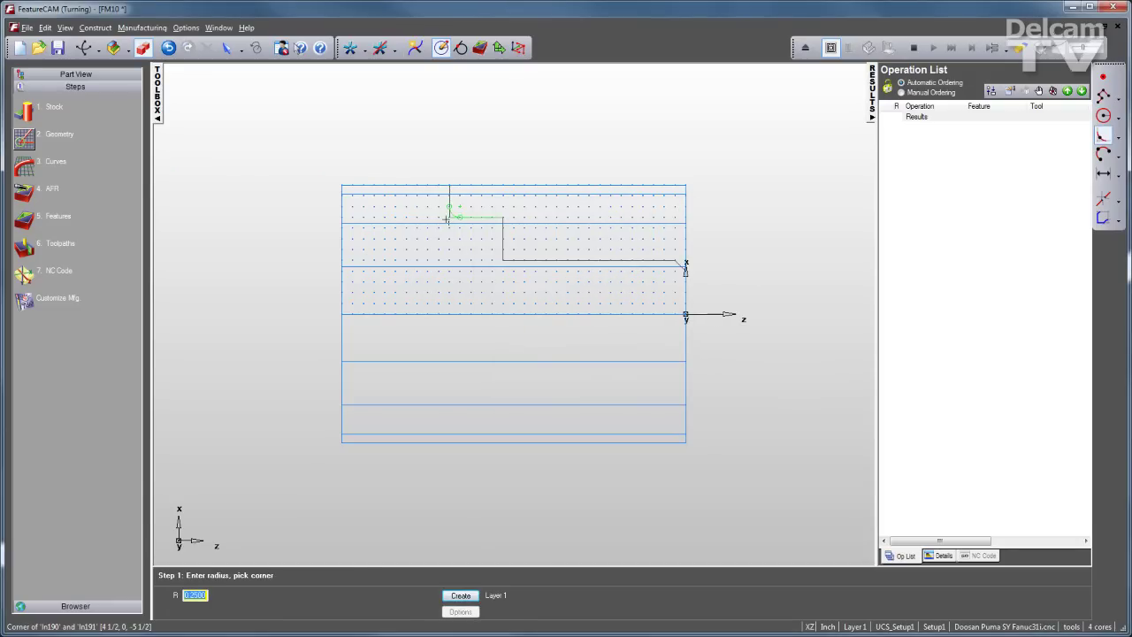
click(449, 218)
click(501, 219)
click(504, 254)
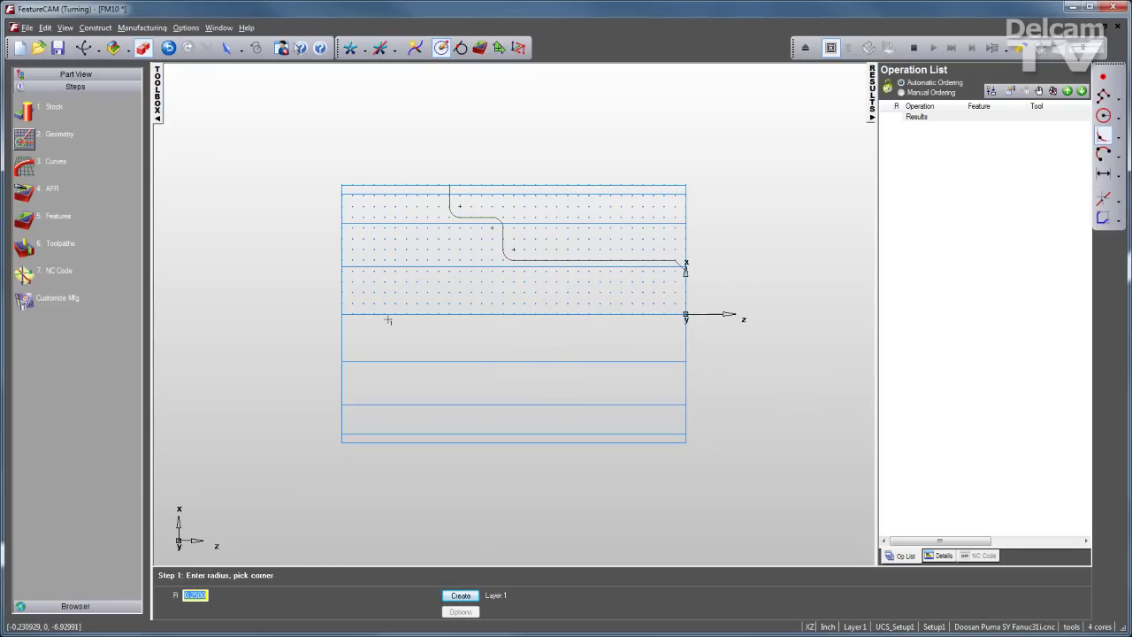
Step: Chain the profile from its right end to its top end into open curve curve117
click(31, 171)
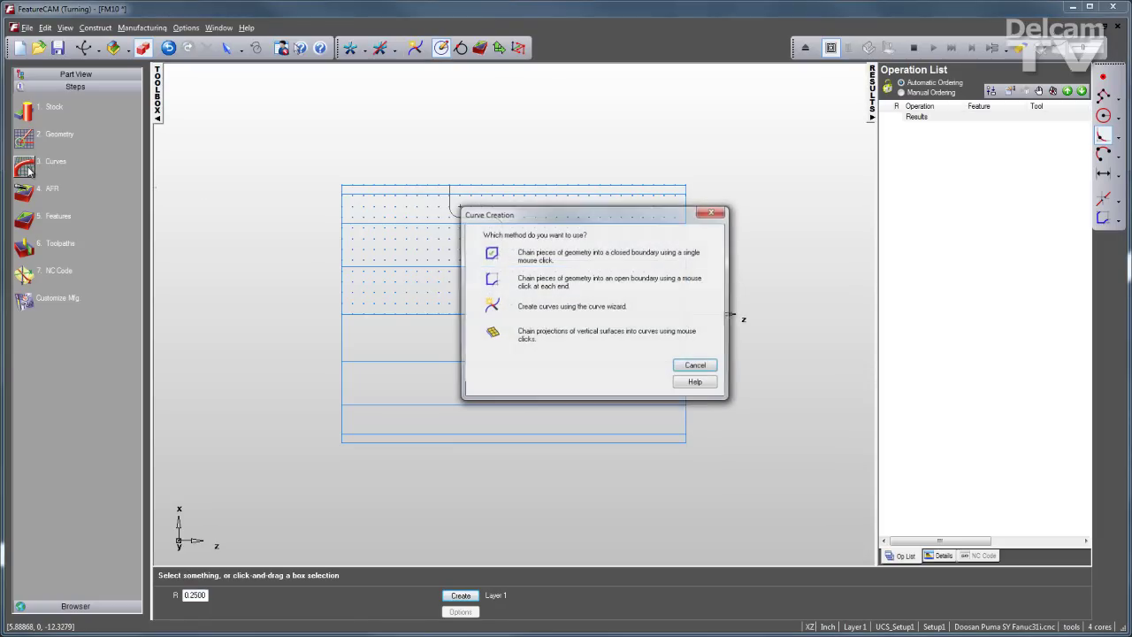
click(489, 281)
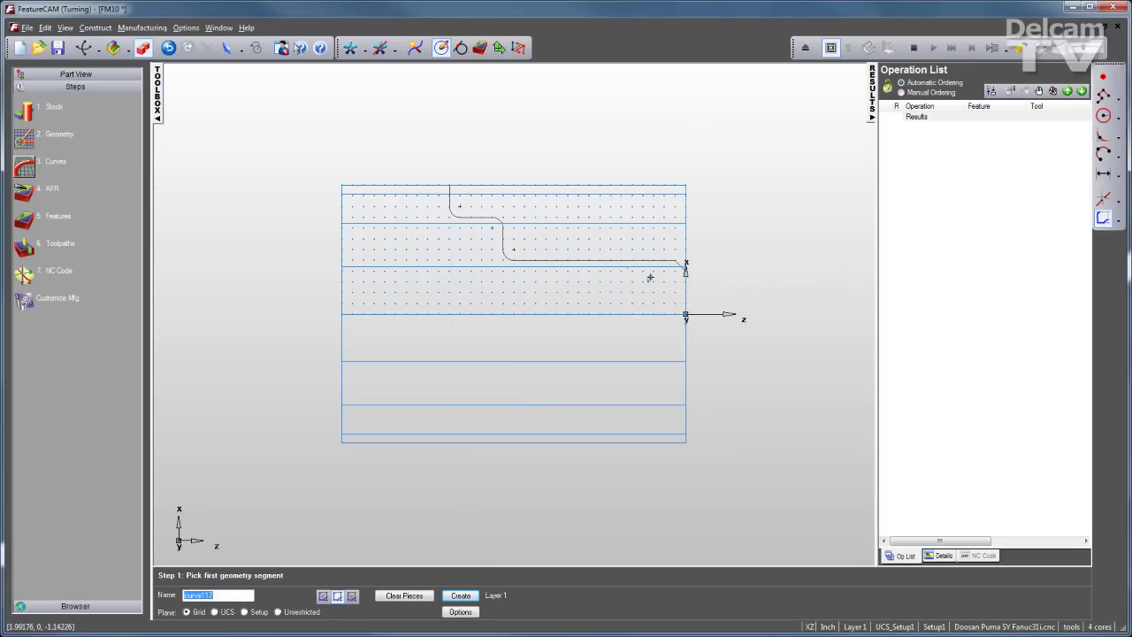
click(680, 264)
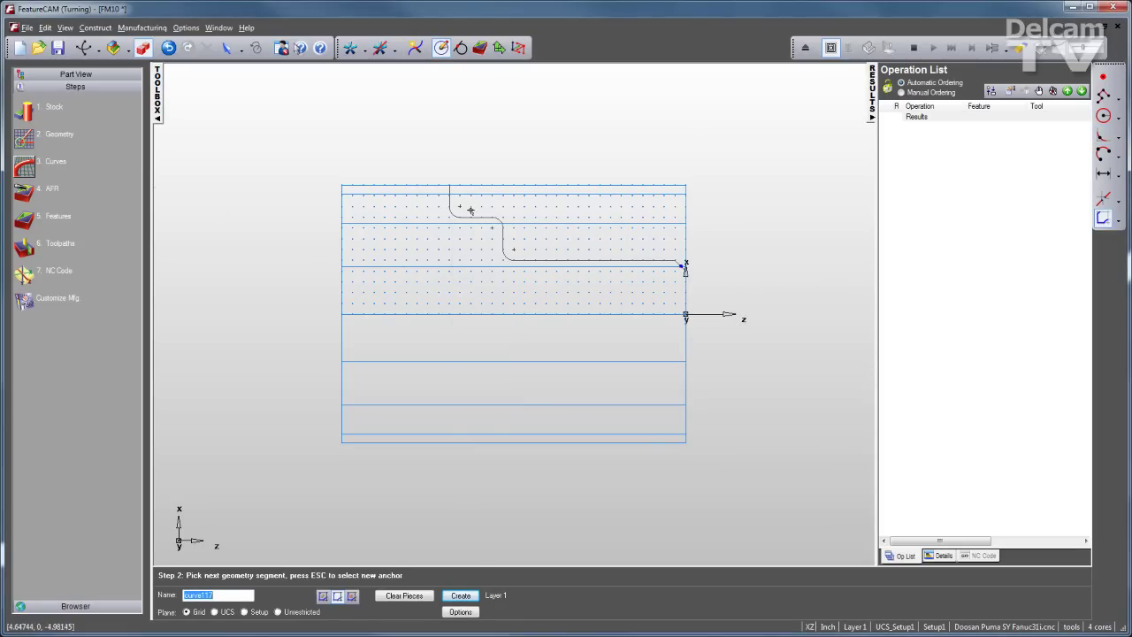
click(449, 186)
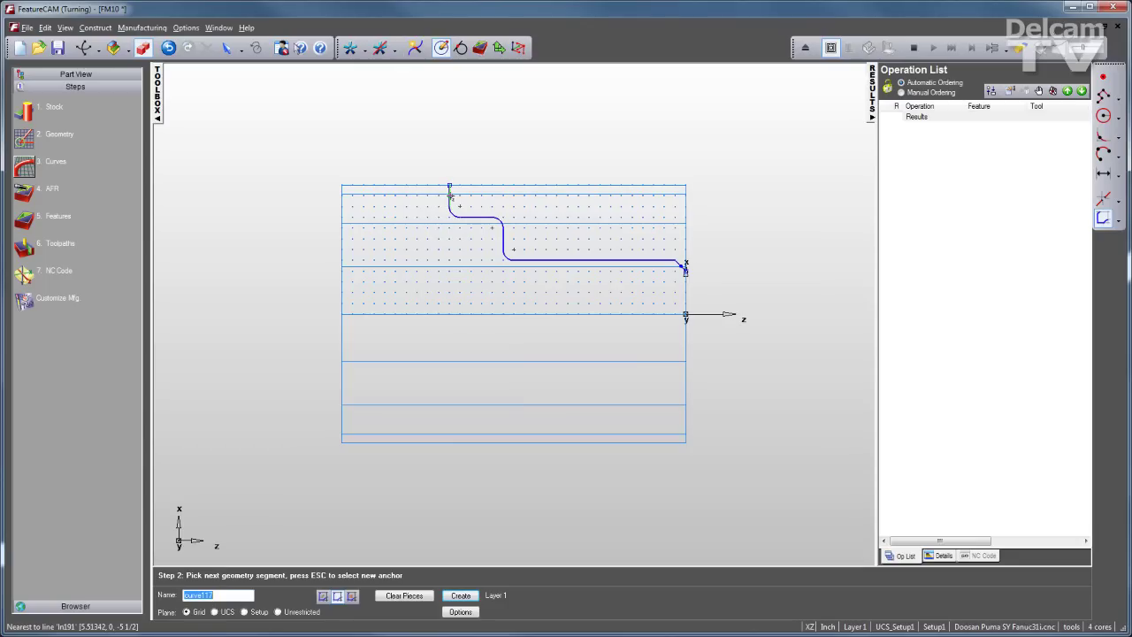
click(458, 596)
click(72, 217)
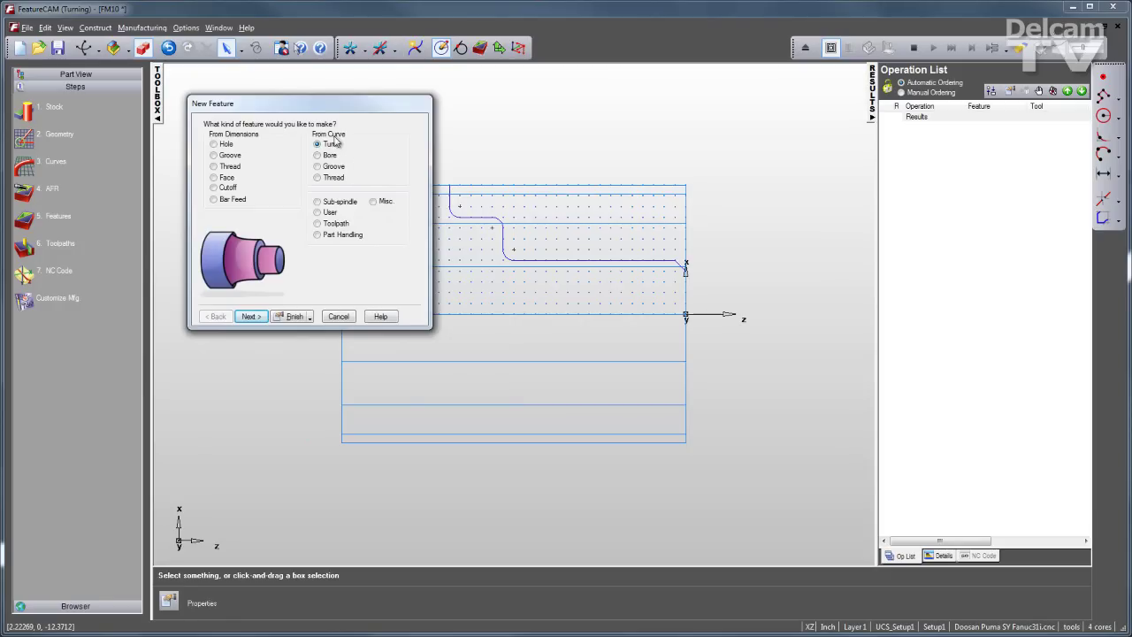
Step: Build turn feature turn1 from curve117 with zero offset and rough and finish passes
click(252, 317)
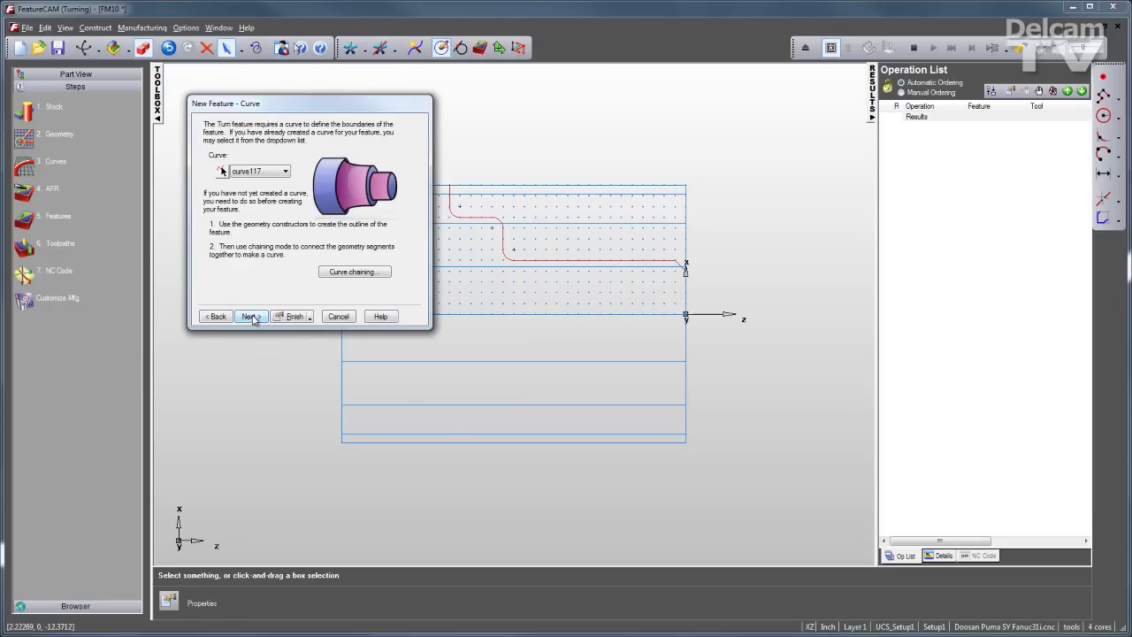
click(252, 316)
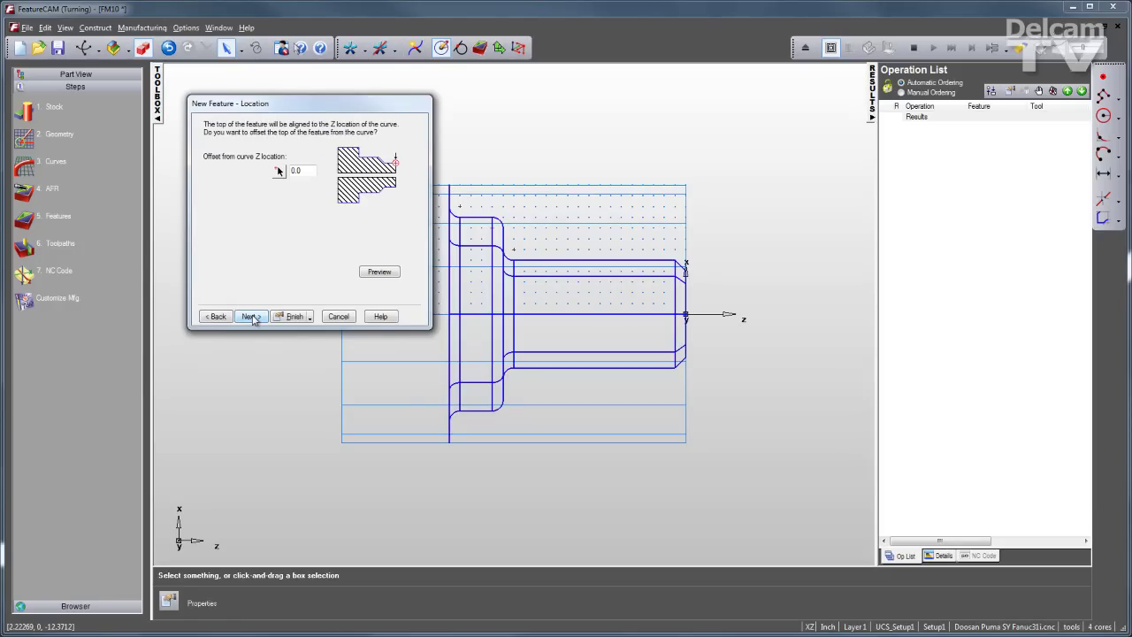
click(252, 316)
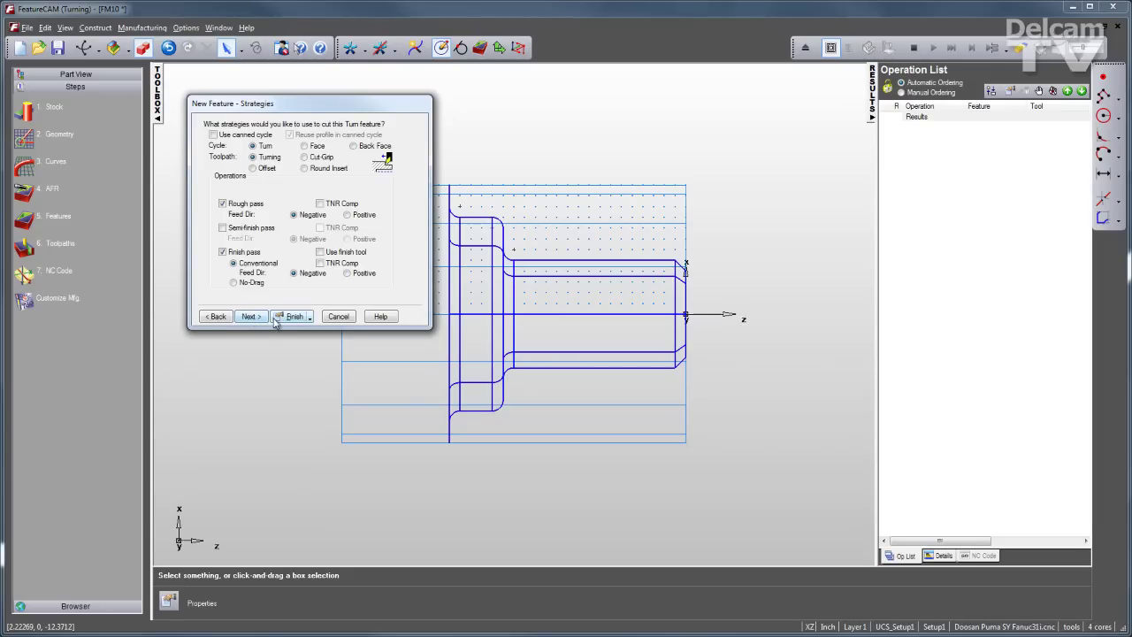
click(278, 320)
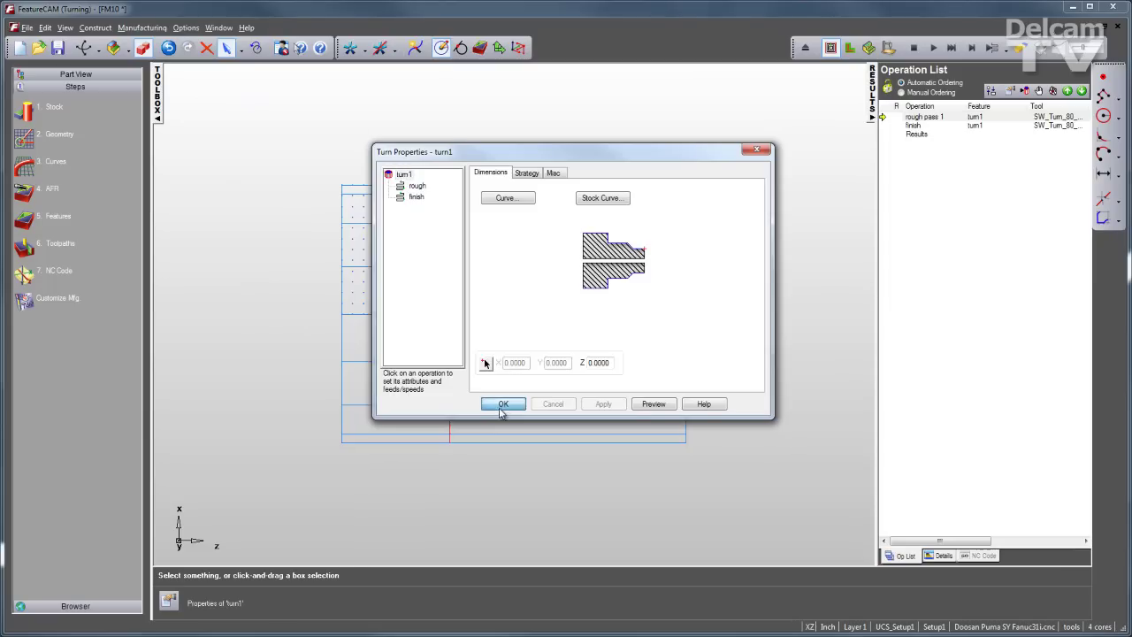
click(502, 404)
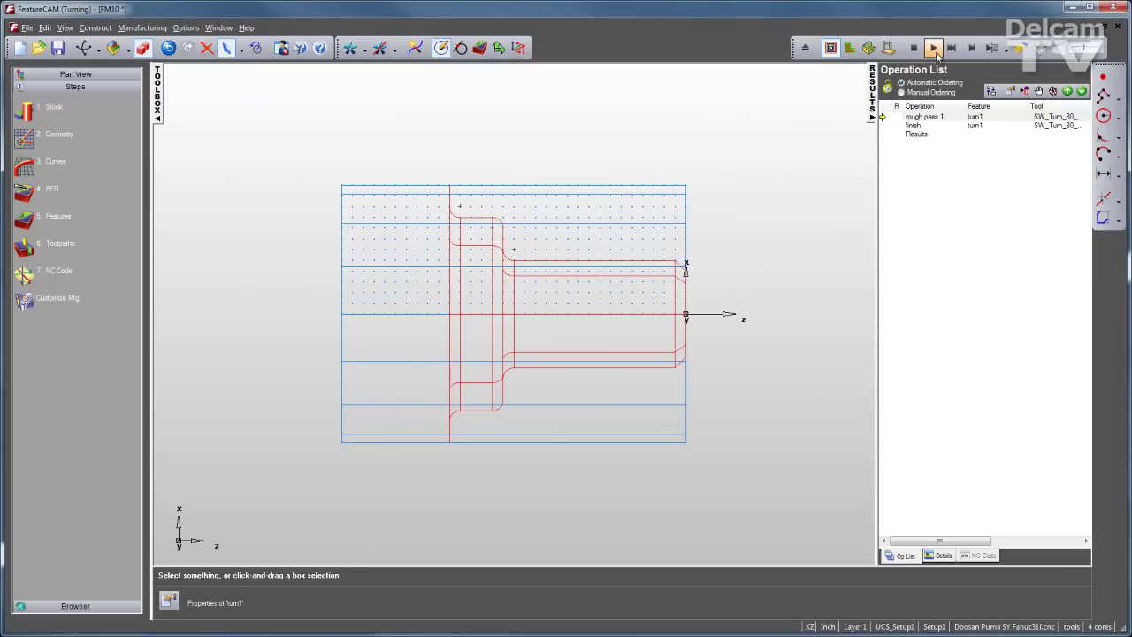
Step: Simulate the turn1 toolpaths and review the operation sheet and generated NC code
click(934, 49)
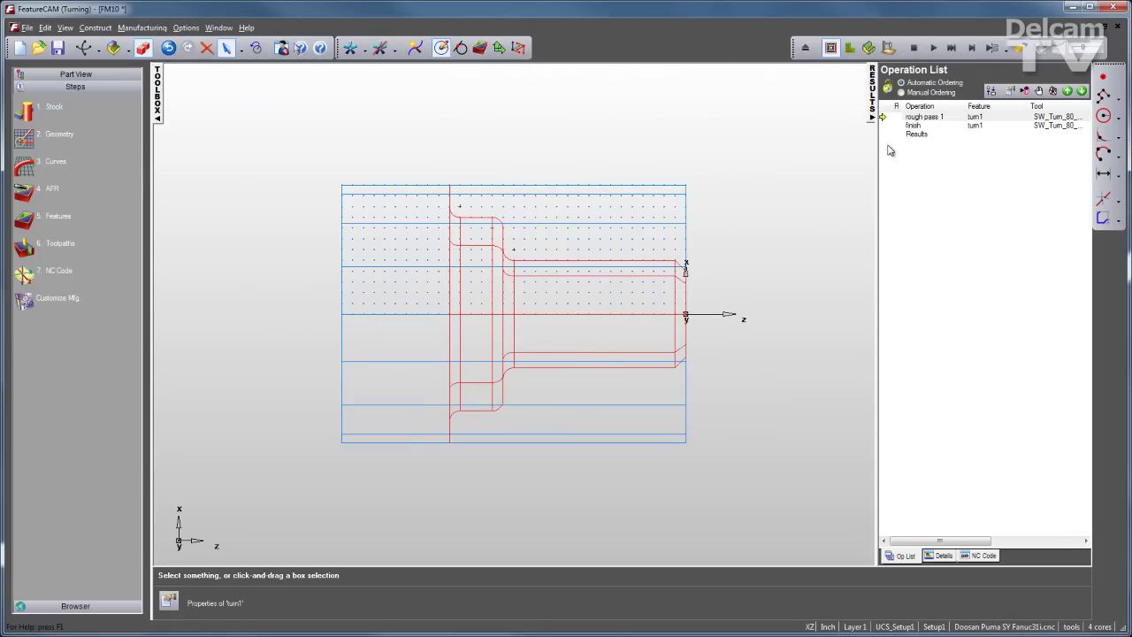
click(943, 556)
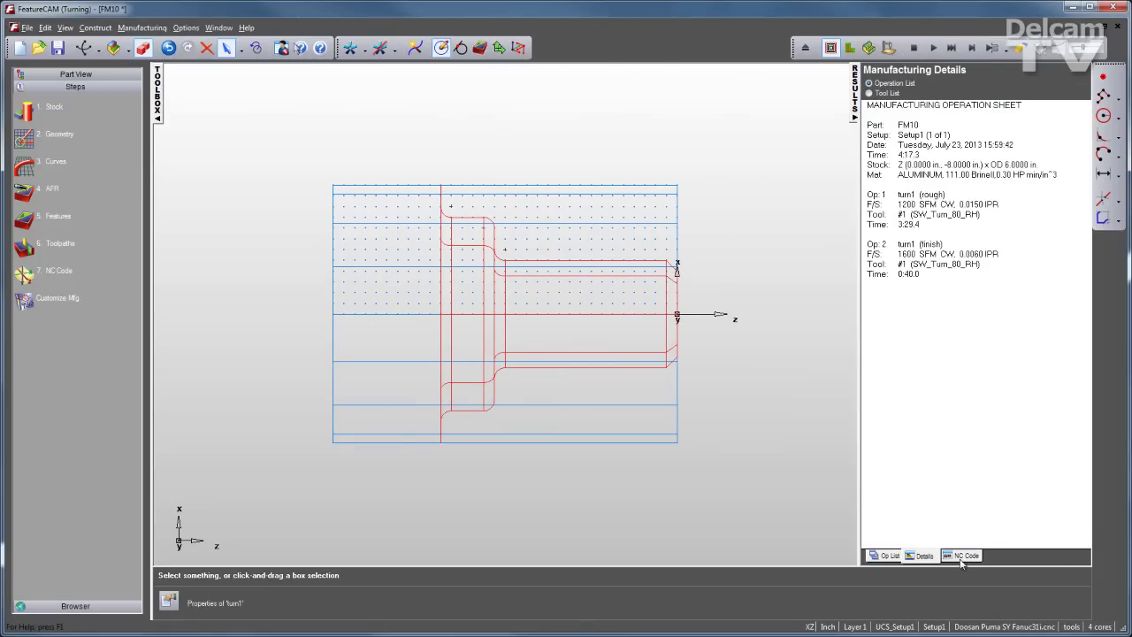
click(962, 557)
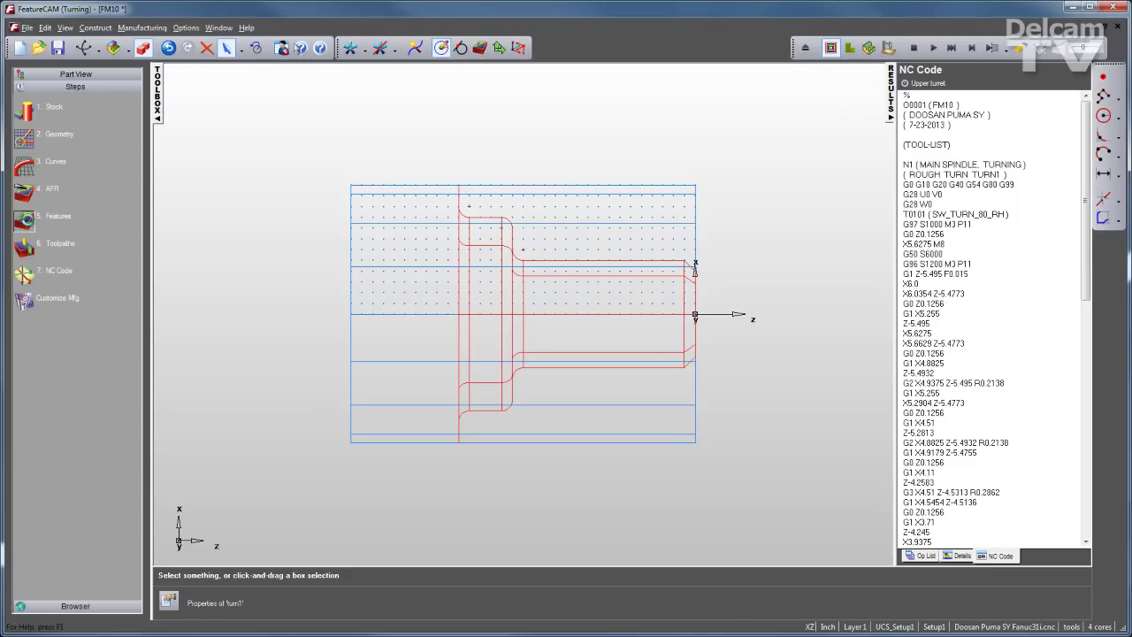
click(36, 218)
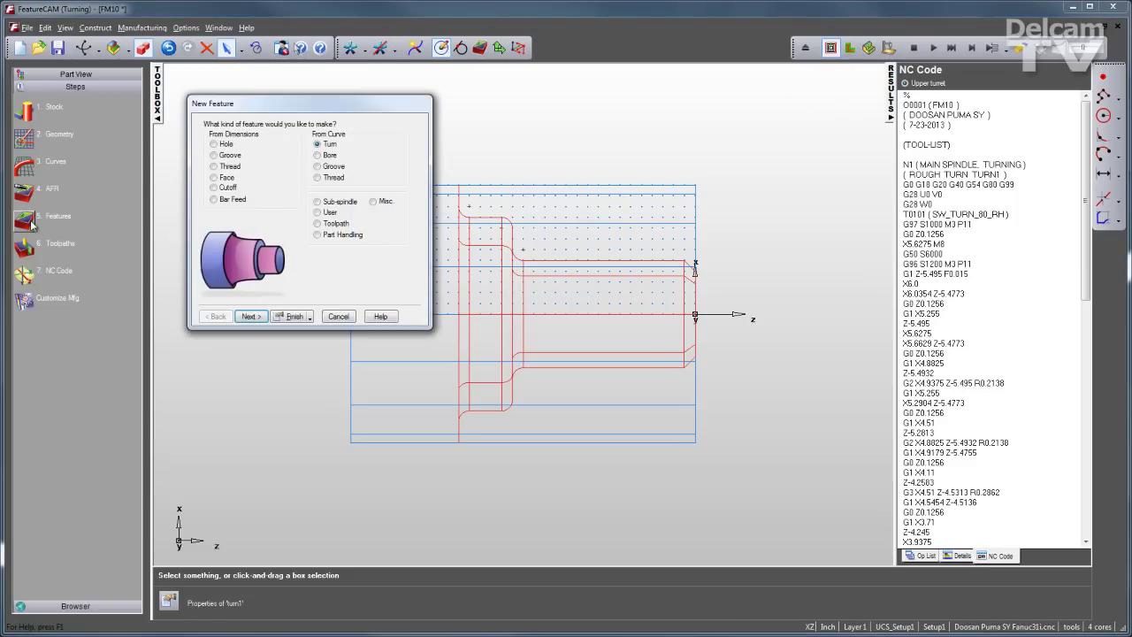
Step: Create face feature face1 at Z 0.0 with a finish pass
click(222, 178)
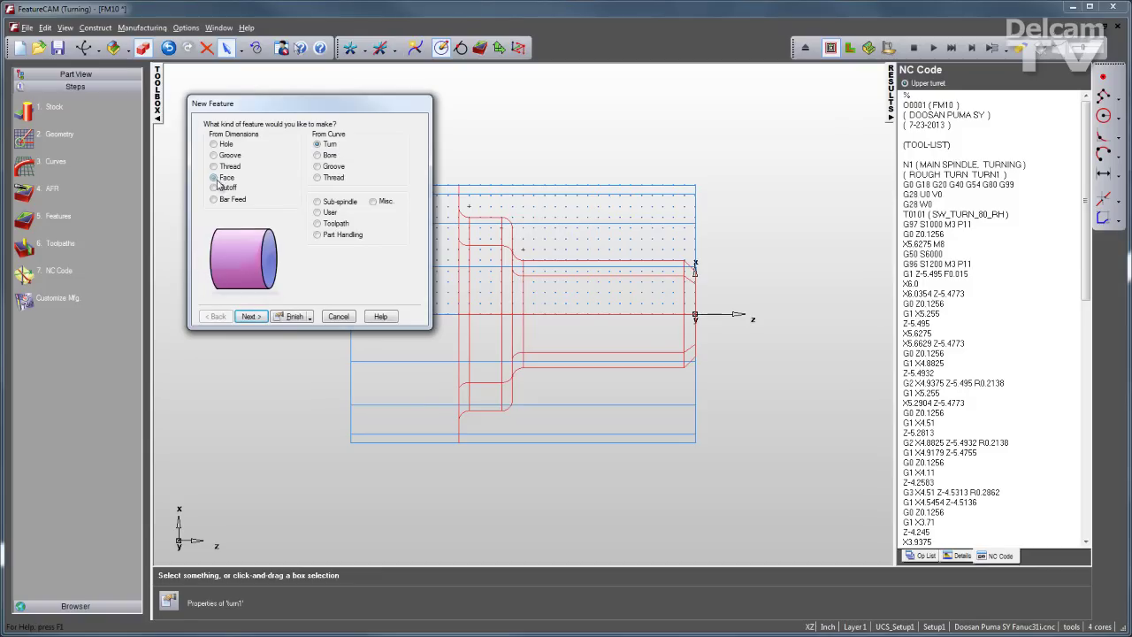
click(251, 317)
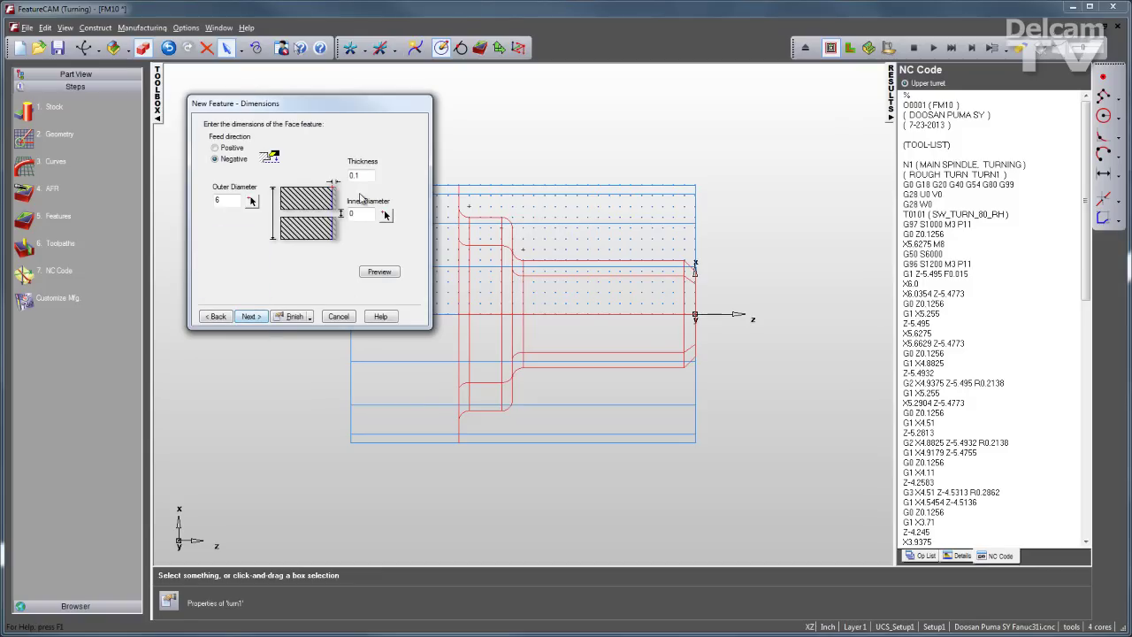
click(252, 317)
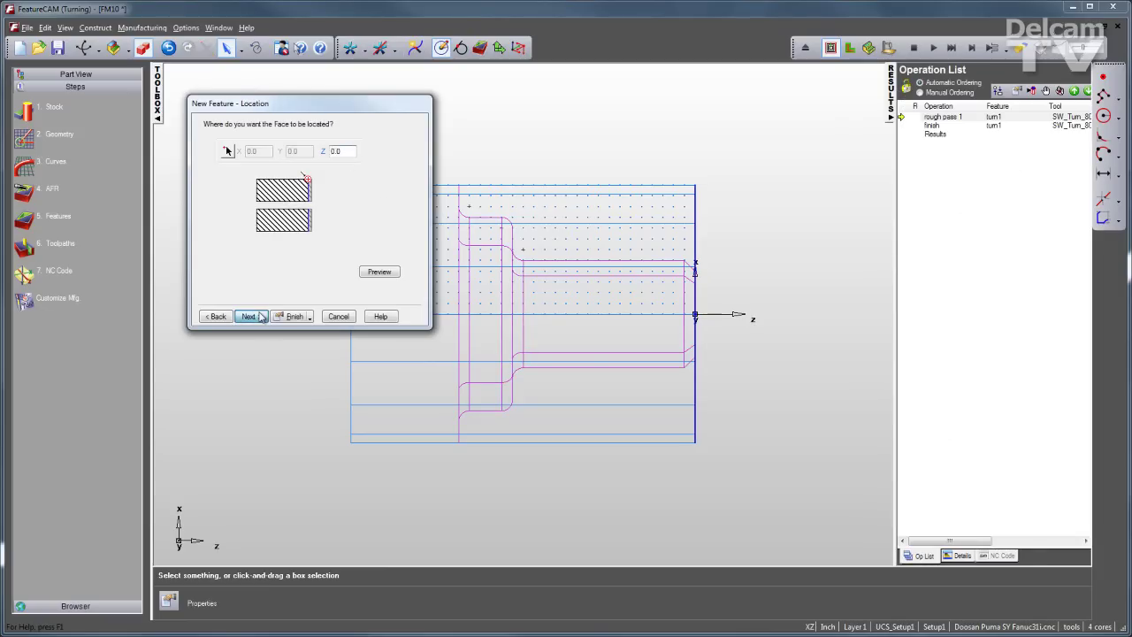
click(259, 317)
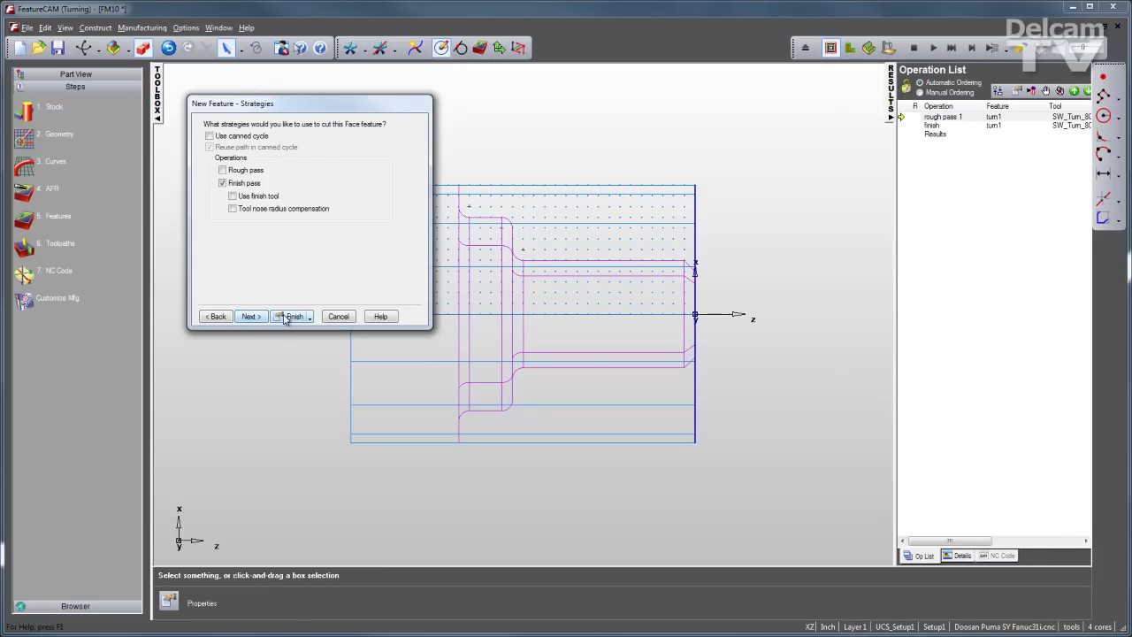
click(291, 316)
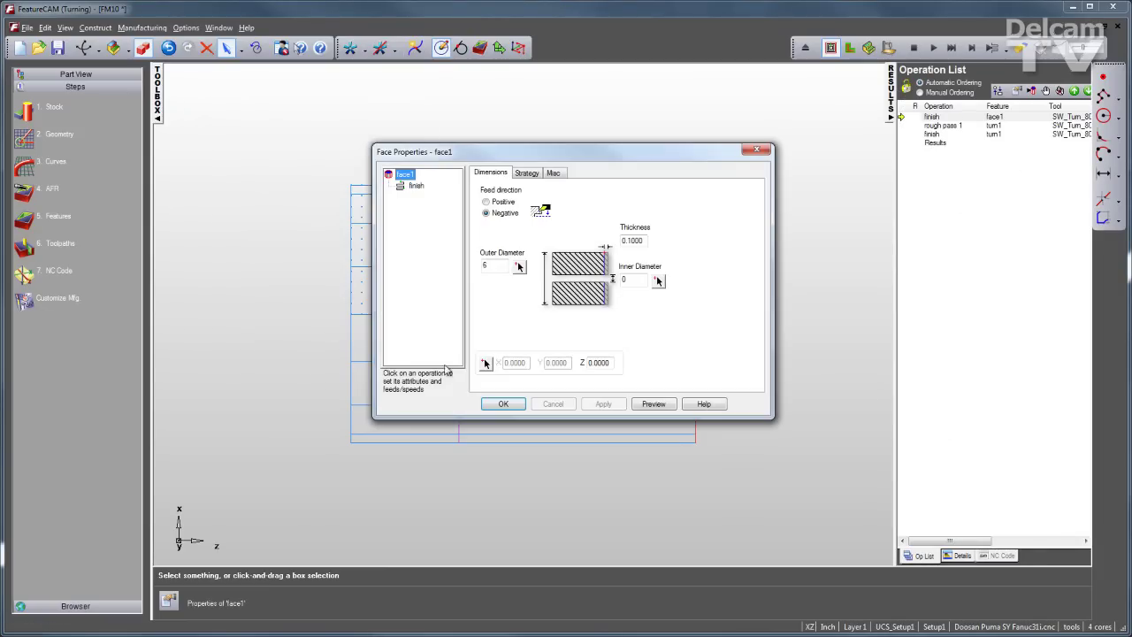
click(503, 403)
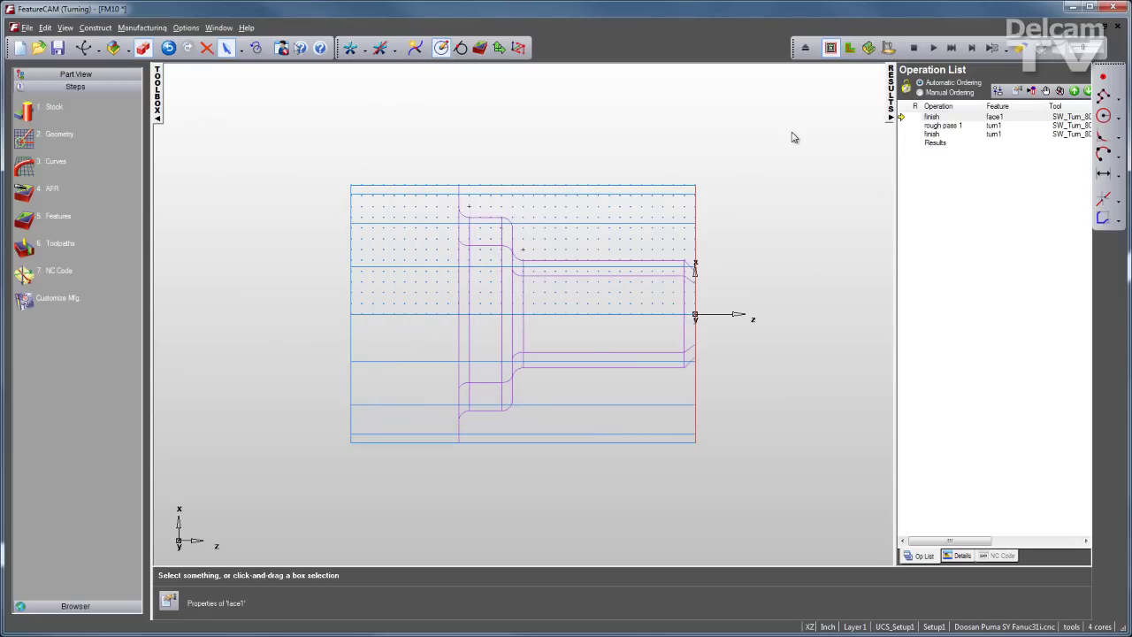
Step: Start the toolpath simulation with F5, then stop and abort it
key(F5)
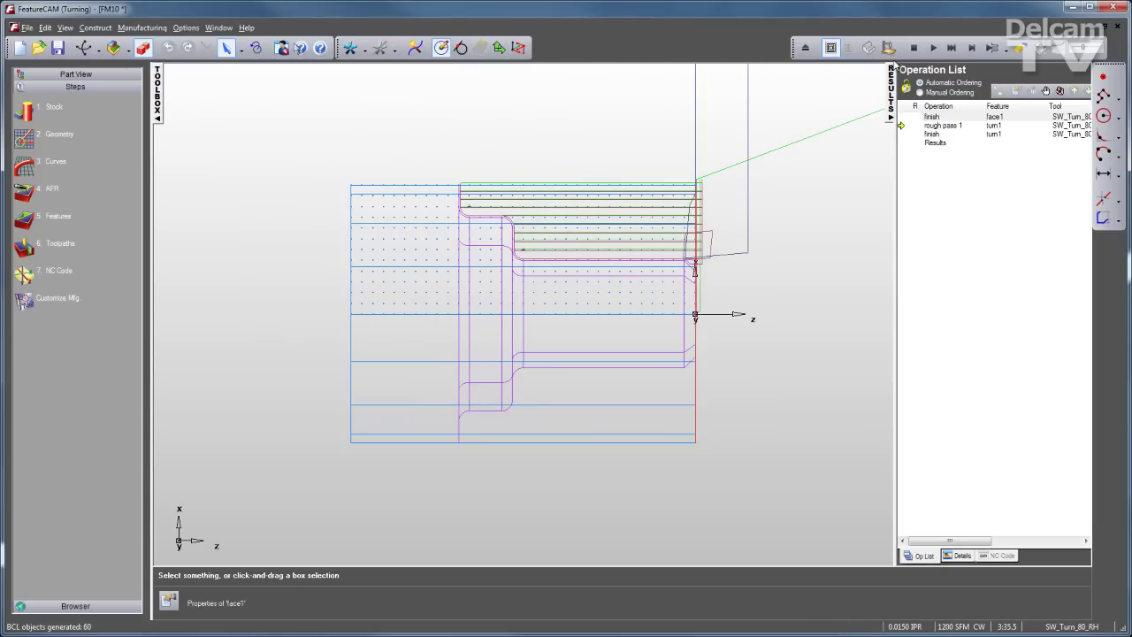
click(912, 49)
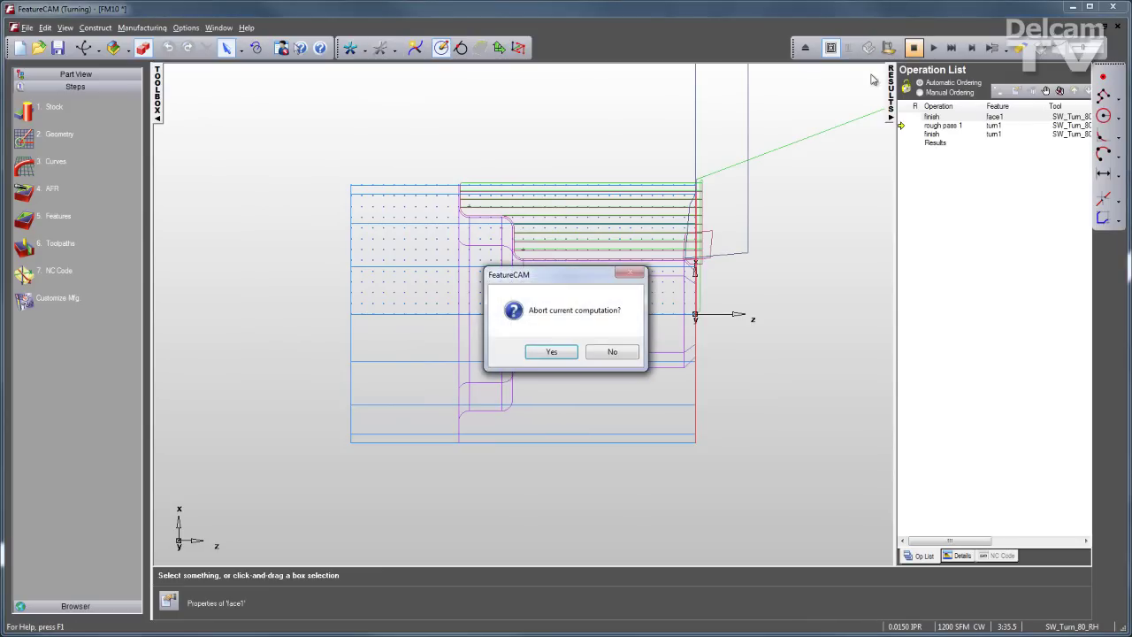
click(567, 350)
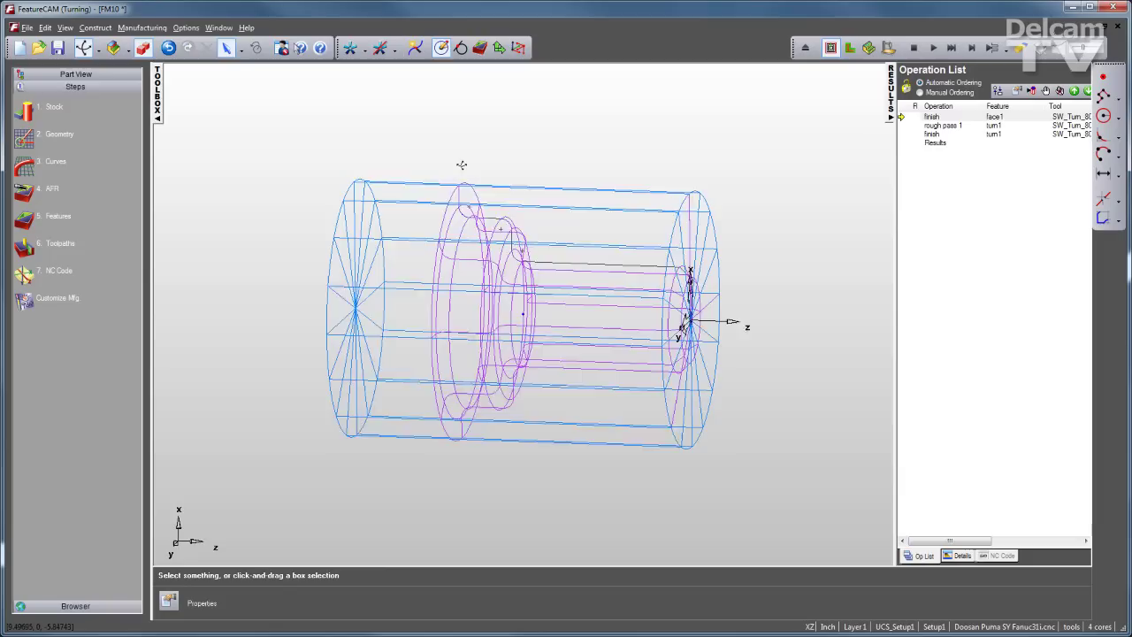
Step: Add plain hole hole1, 1 diameter and 2 deep at Z 0, with a drill operation
click(35, 219)
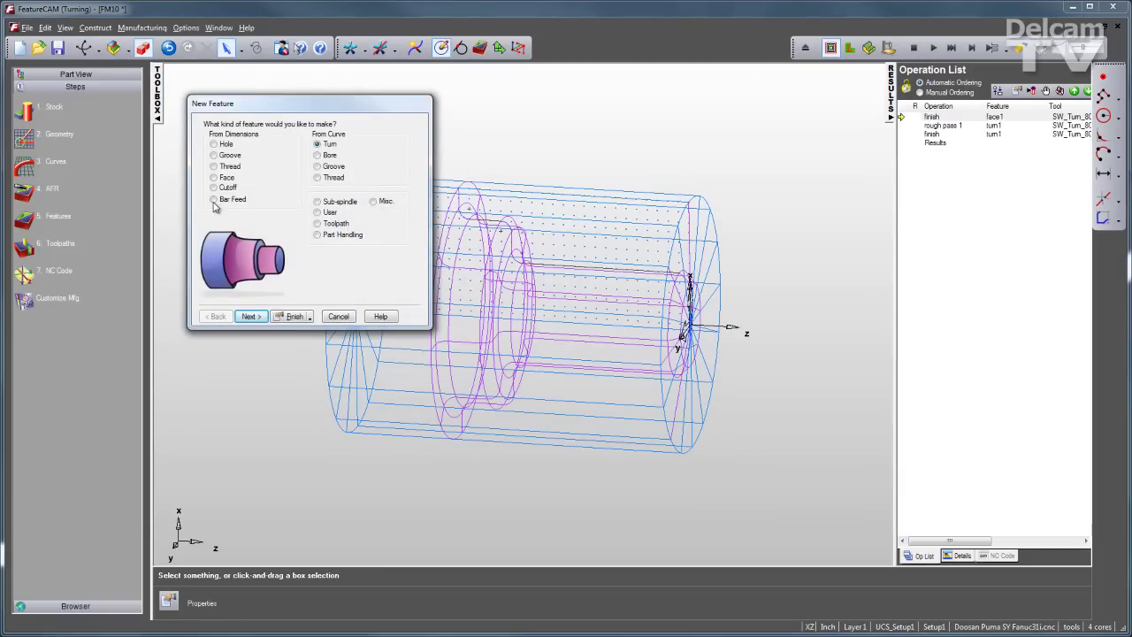
click(213, 145)
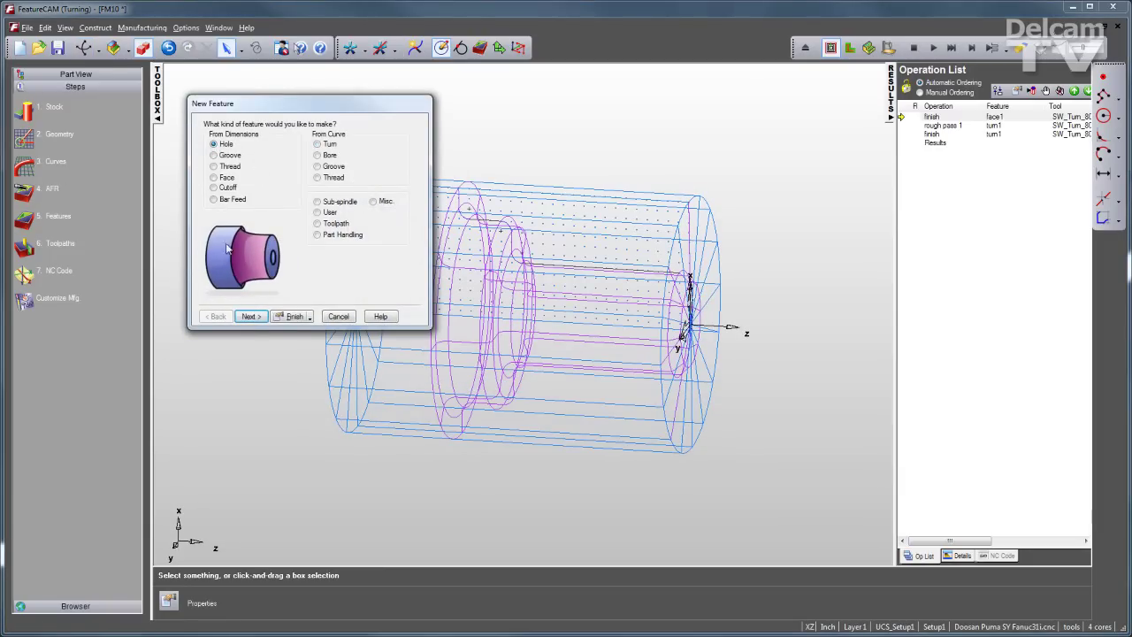
click(250, 317)
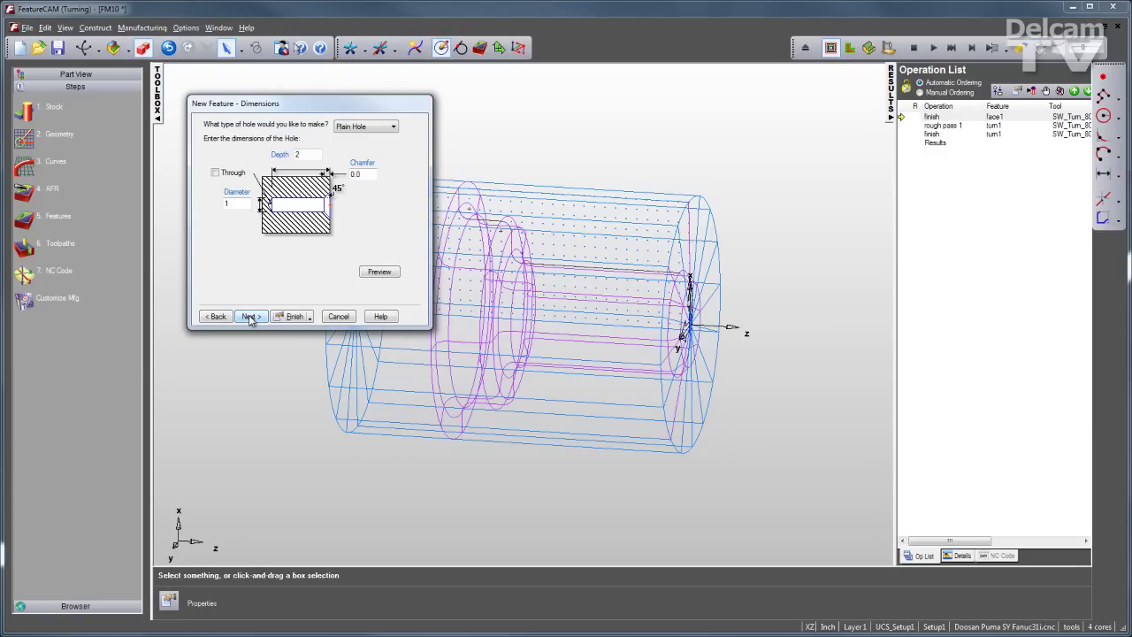
click(381, 272)
mouse_move(610, 258)
middle_down()
mouse_move(571, 249)
mouse_move(608, 252)
middle_up()
click(255, 318)
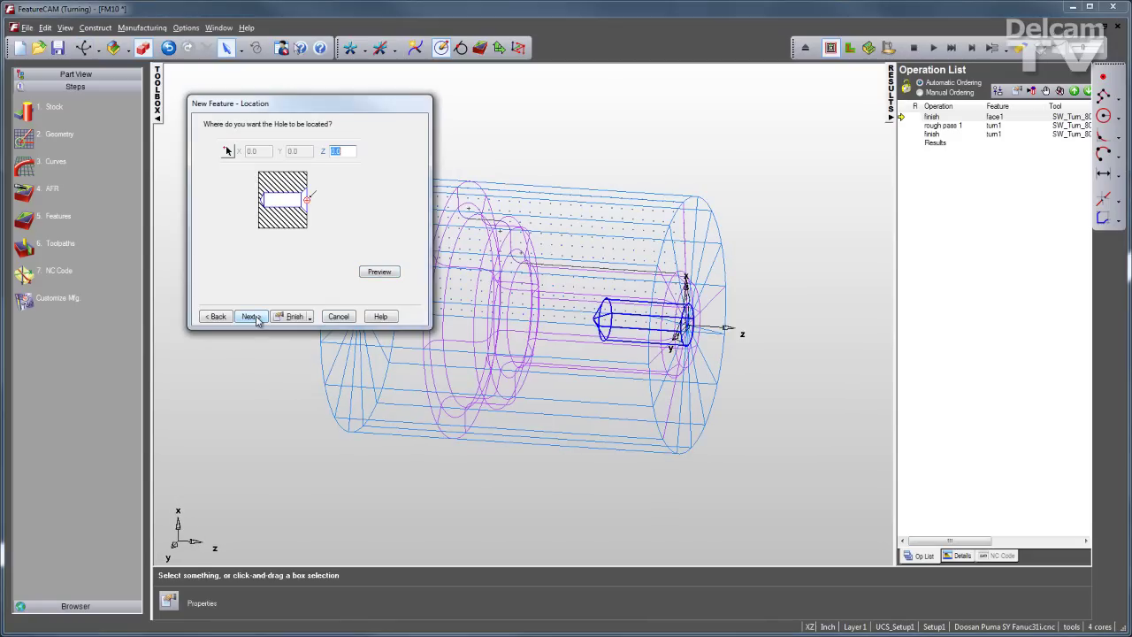
click(256, 318)
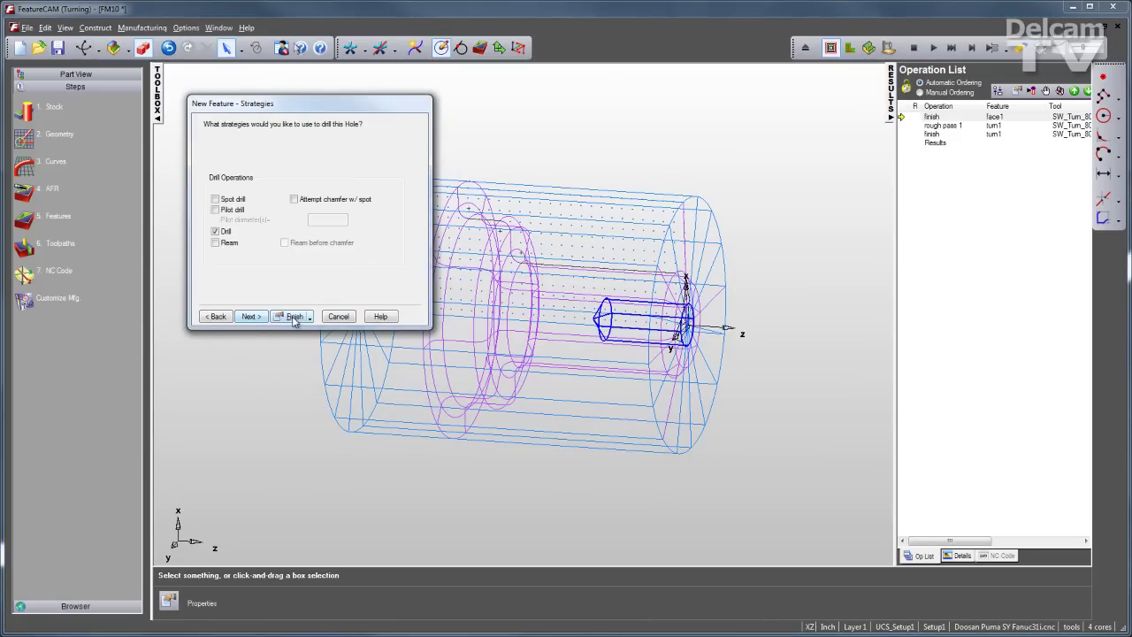
click(292, 316)
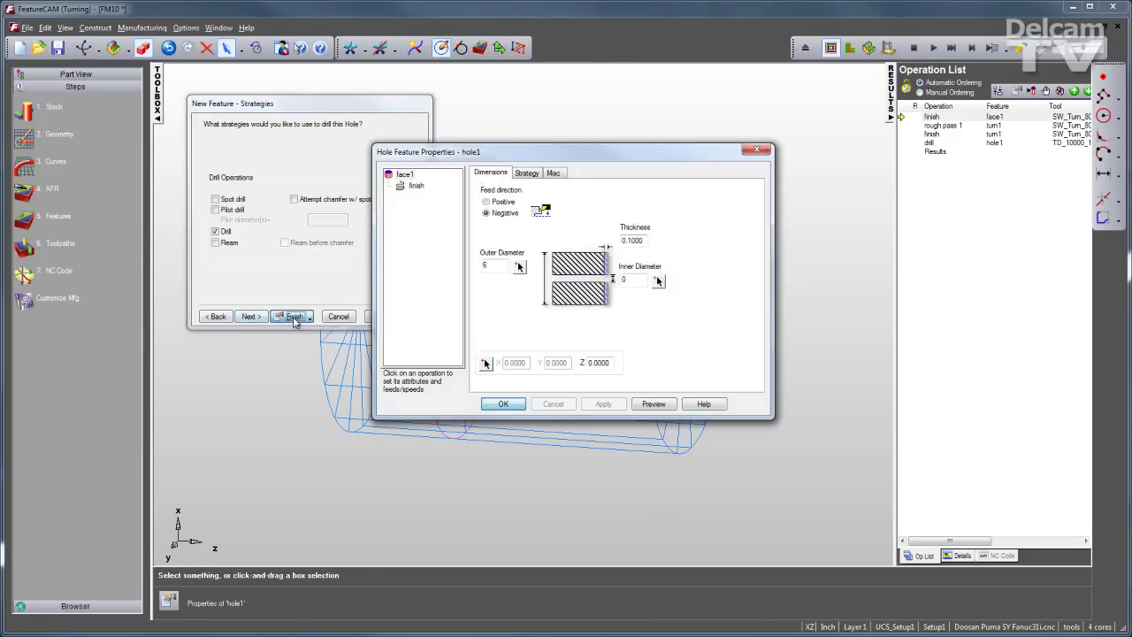
click(503, 405)
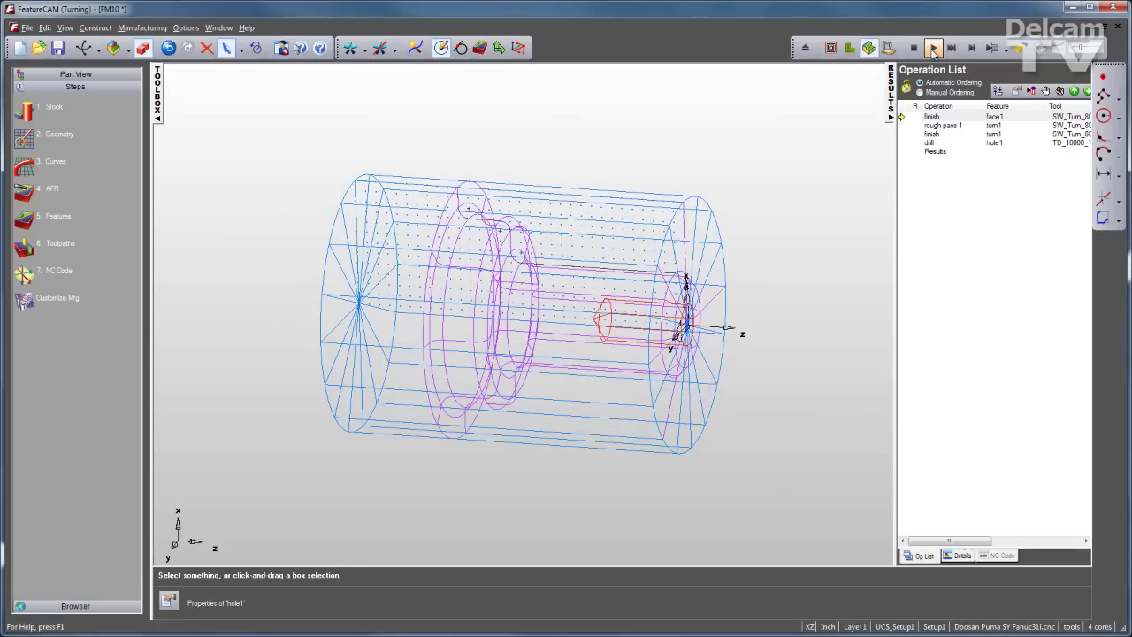
Step: Run the machining simulation, orbit to view the drilled part, then clear the result
click(934, 48)
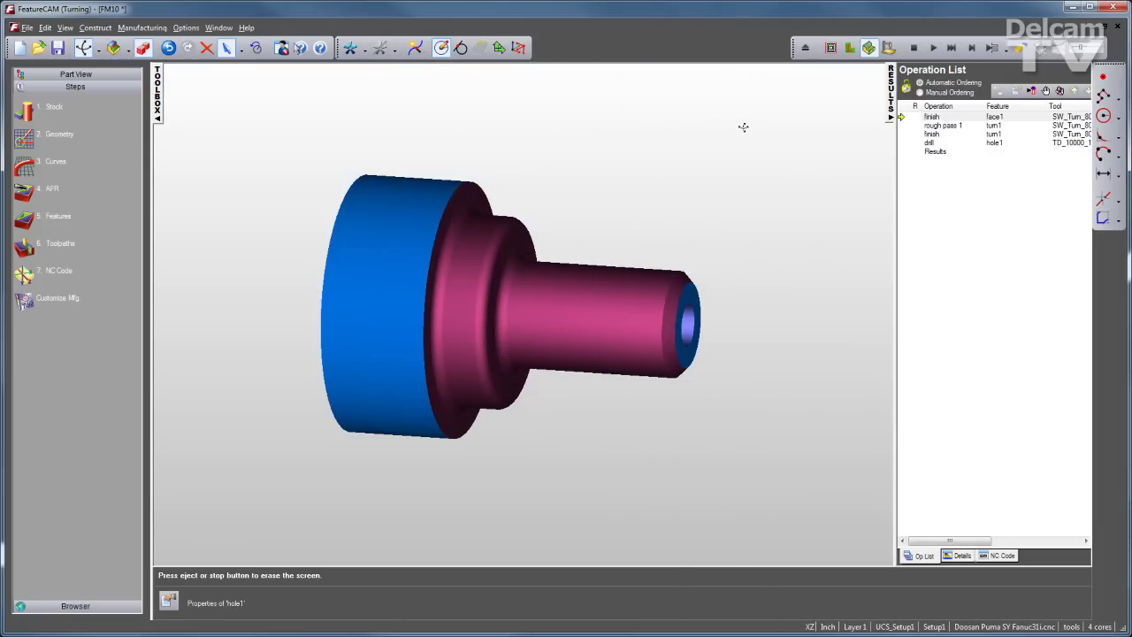
drag(714, 135, 695, 164)
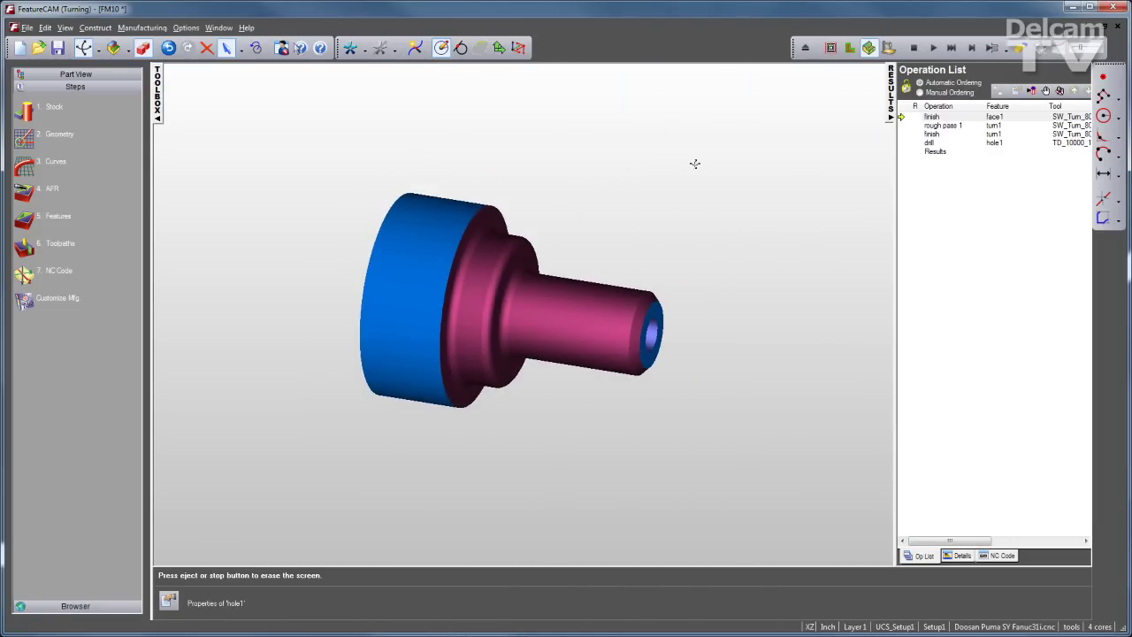
click(913, 48)
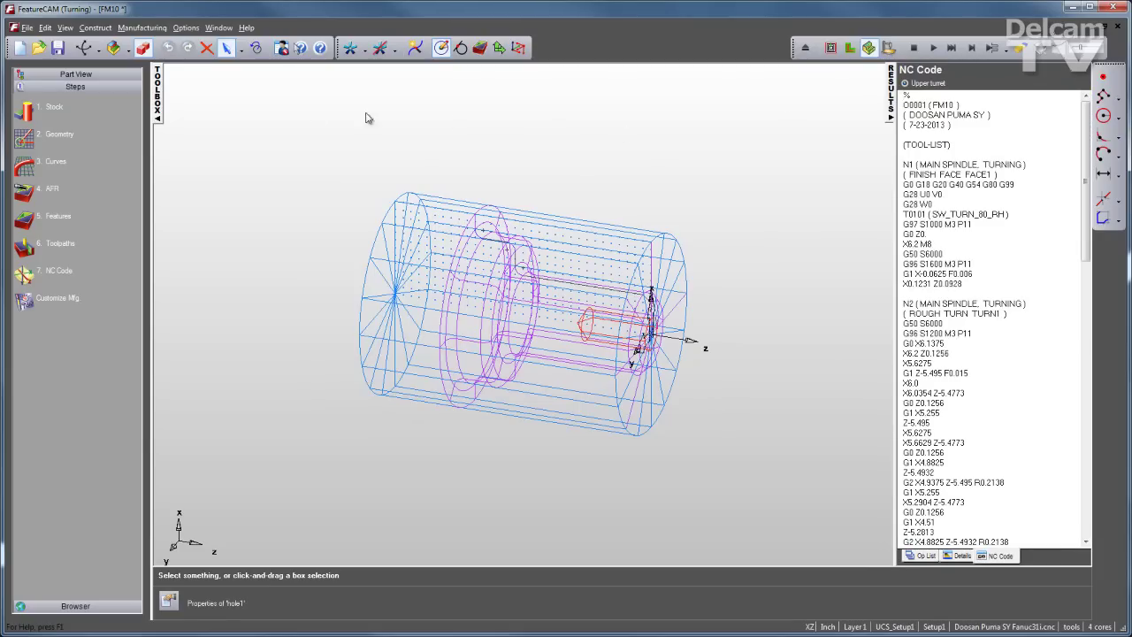
Step: Bring up the New Feature dialog before switching to the TurnSolid.fm part
click(26, 220)
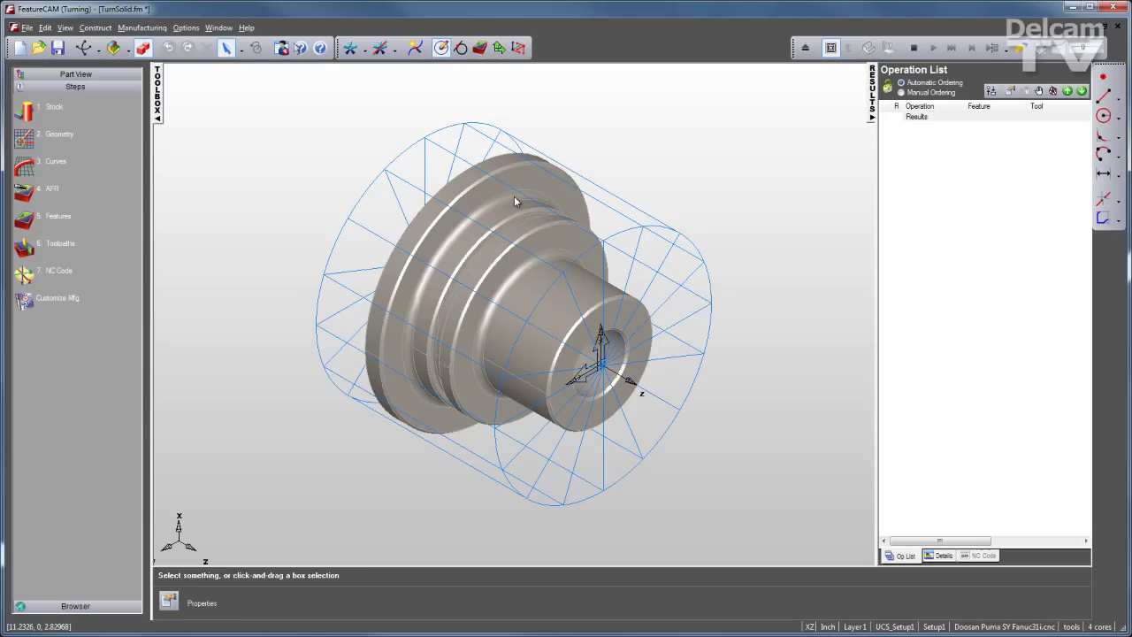
Step: Run AFR on ps_solid1 in Setup1, creating face1, turn1, hole1, bore1 and groove1
click(31, 193)
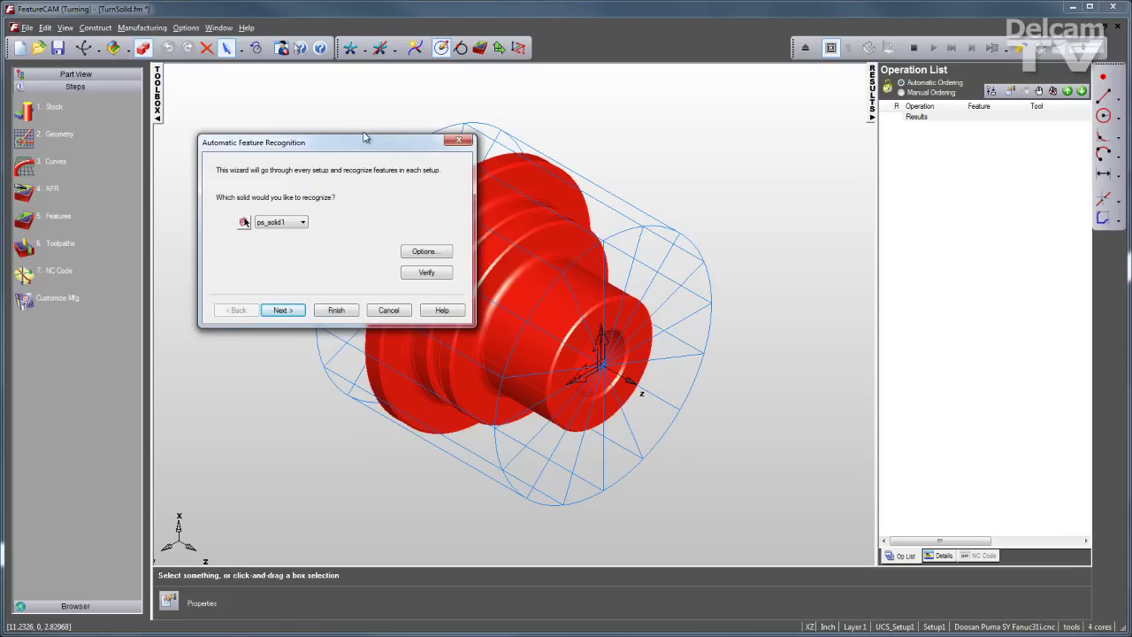
click(287, 315)
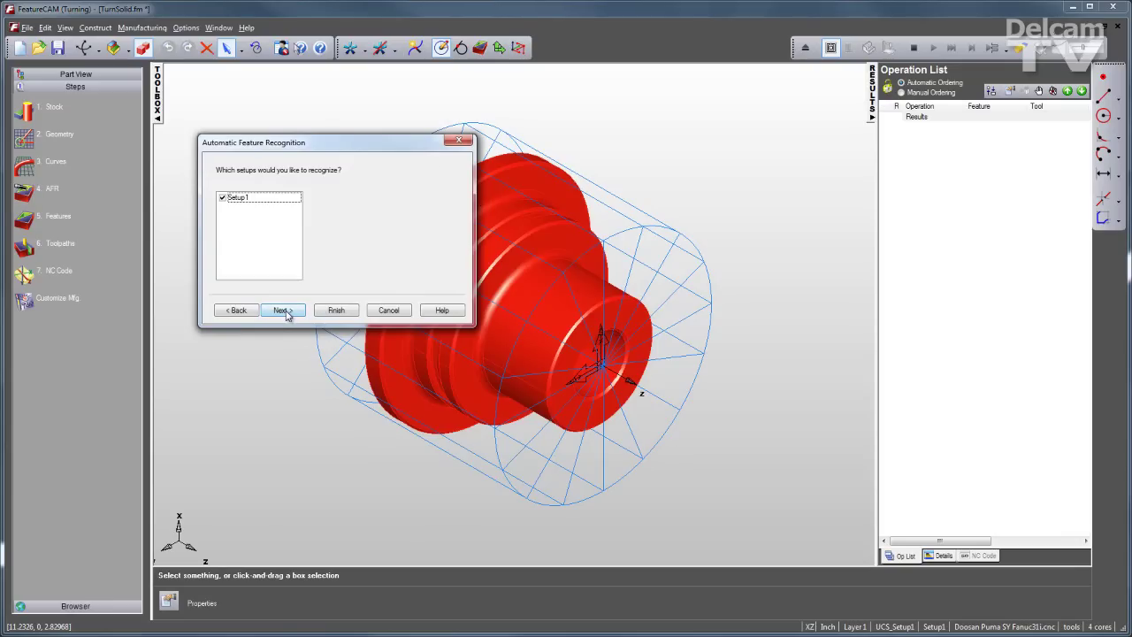
click(283, 310)
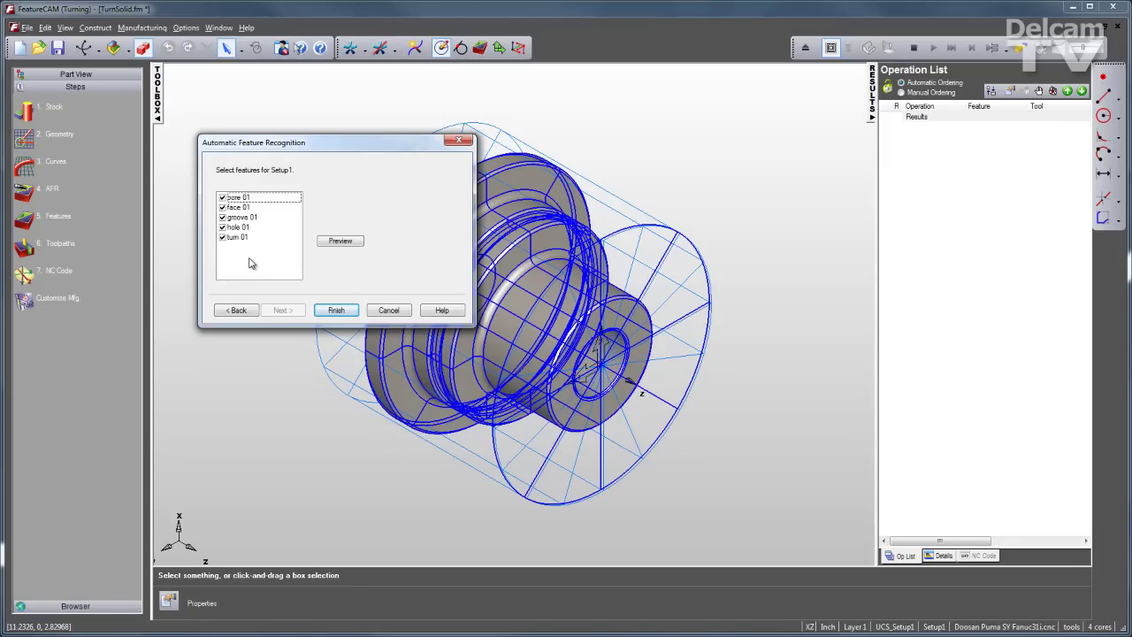
click(333, 310)
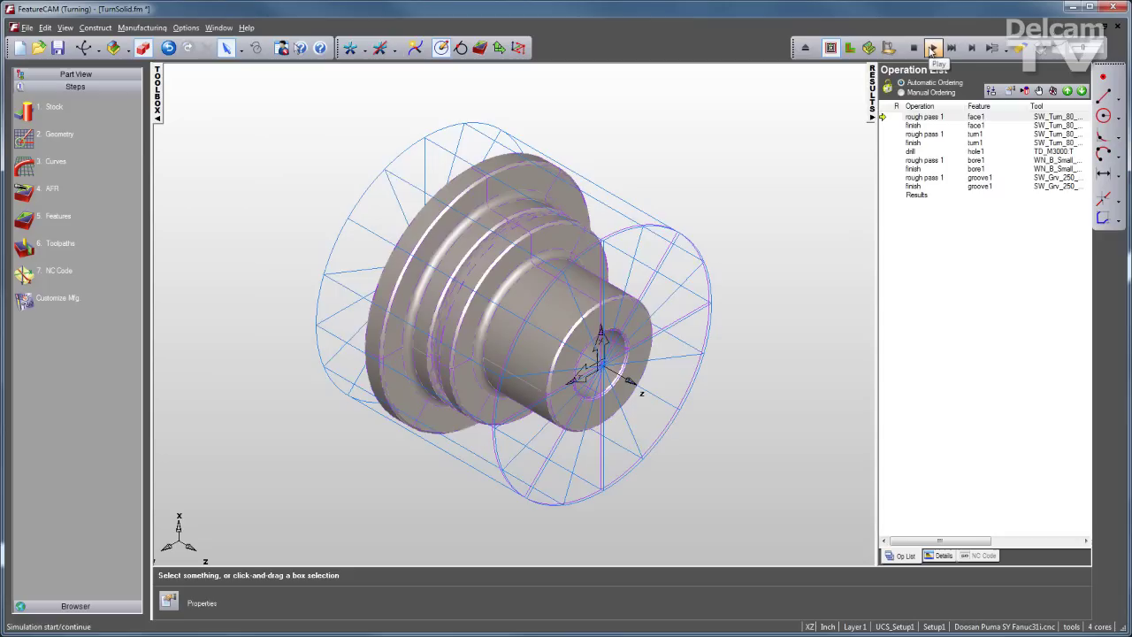
Step: Play the toolpath simulation, watching the groove cut, then switch to shaded 3D solid stock
click(932, 49)
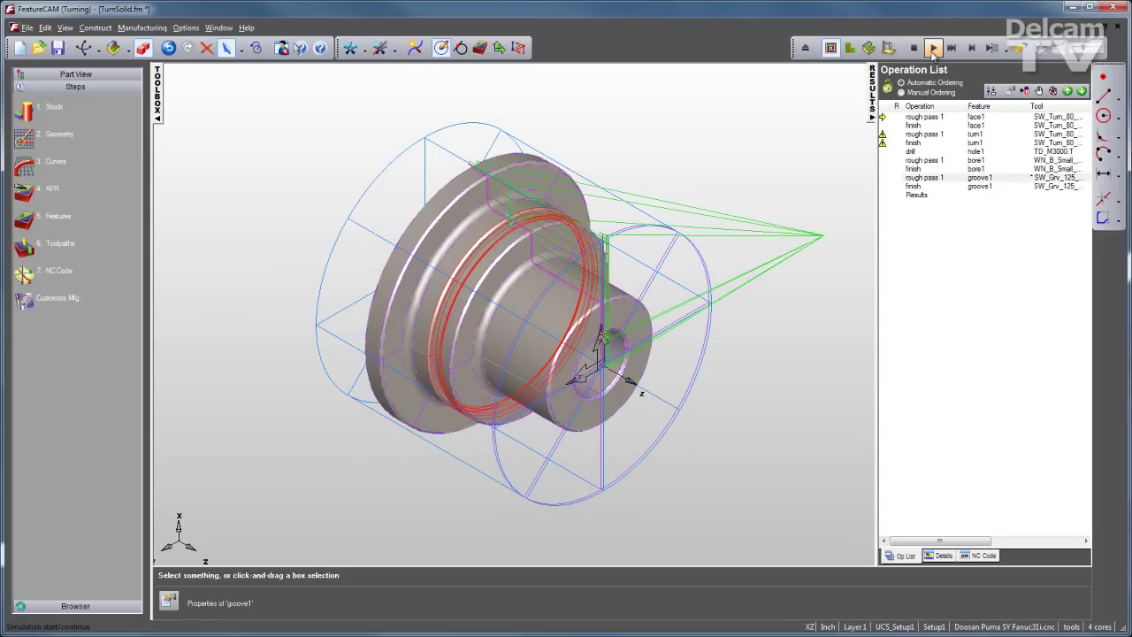
mouse_move(727, 173)
middle_down()
mouse_move(738, 126)
mouse_move(718, 132)
mouse_move(711, 169)
mouse_move(725, 156)
middle_up()
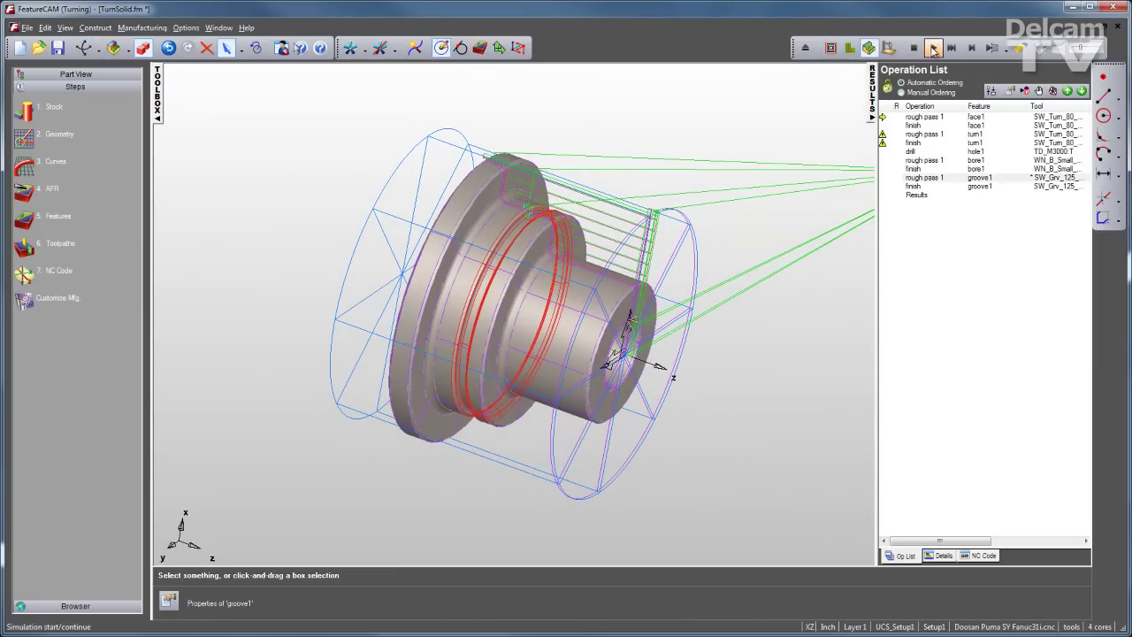
click(933, 49)
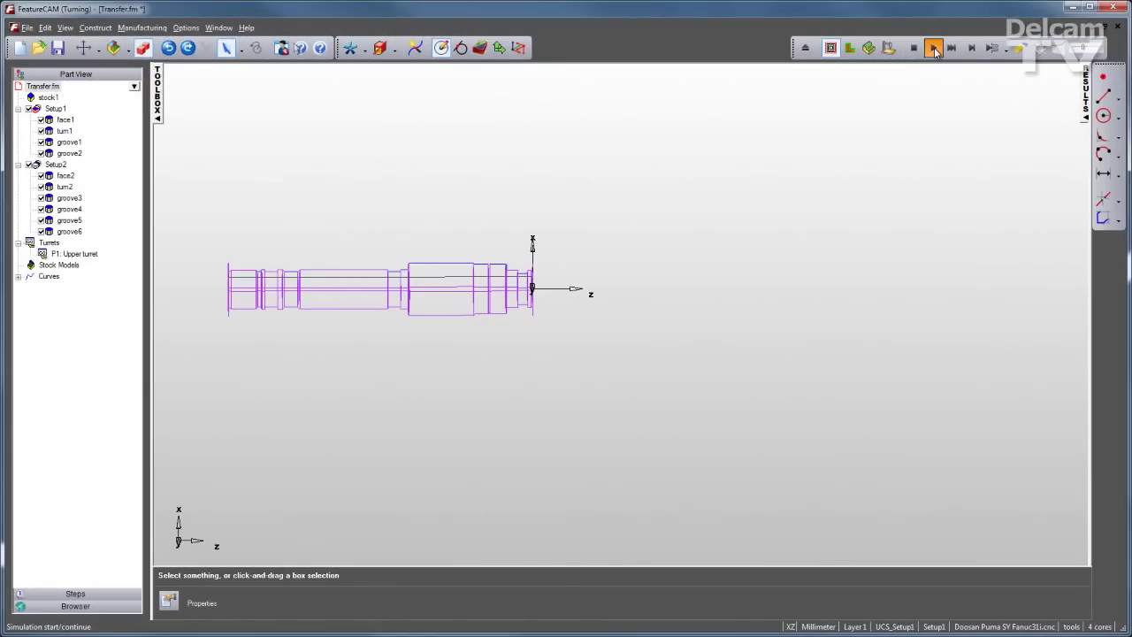
Step: Simulate Transfer.fm's face, turn and groove toolpaths in wireframe, then stop and clear them
click(934, 49)
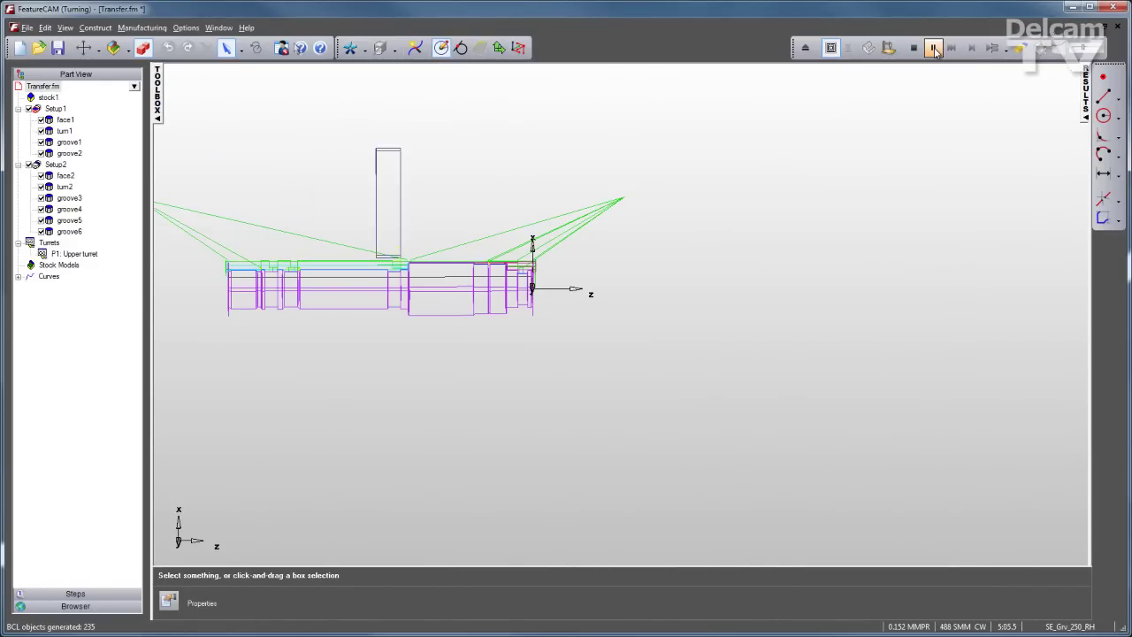
click(915, 48)
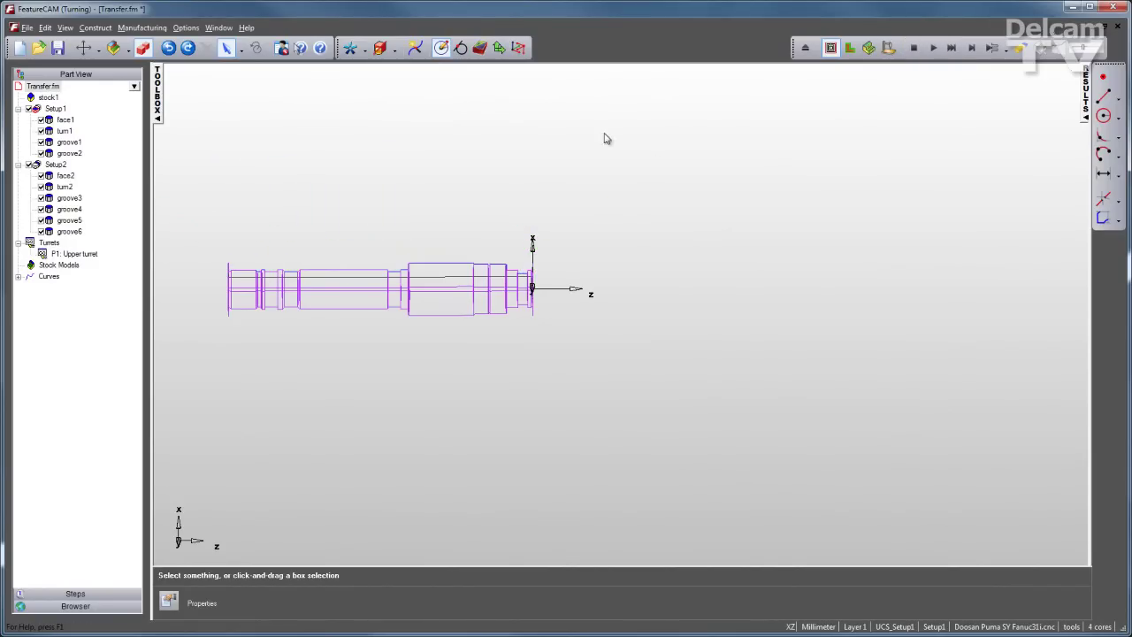
Step: Add slug transfer slug_xfer2 (grab distance 120, feed 30) and run it in machine simulation
click(479, 47)
click(221, 307)
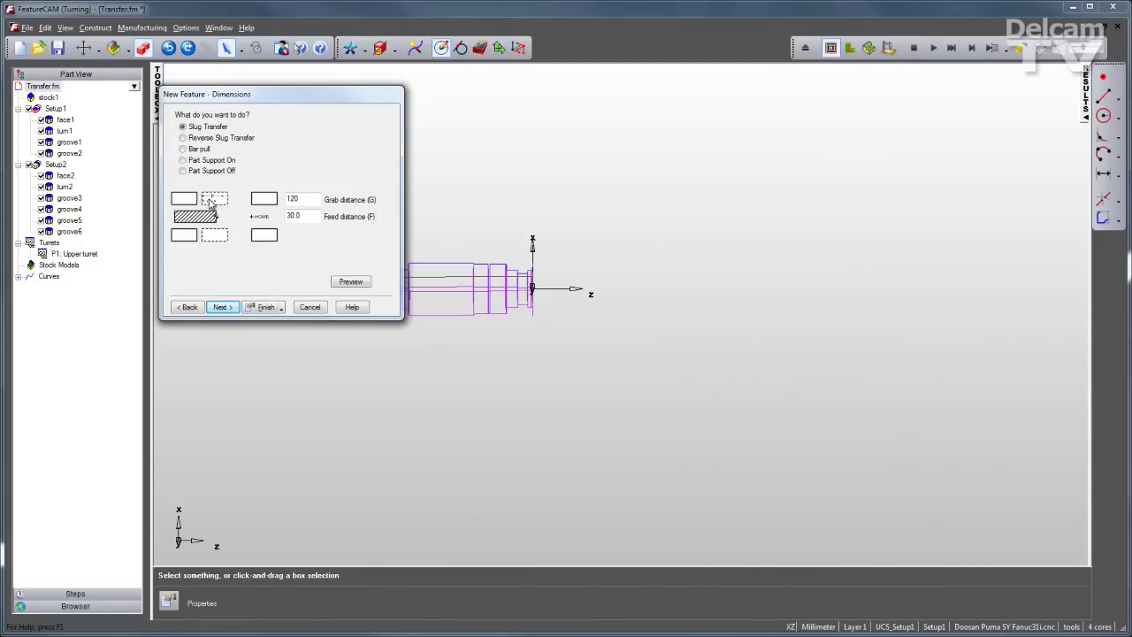
click(222, 307)
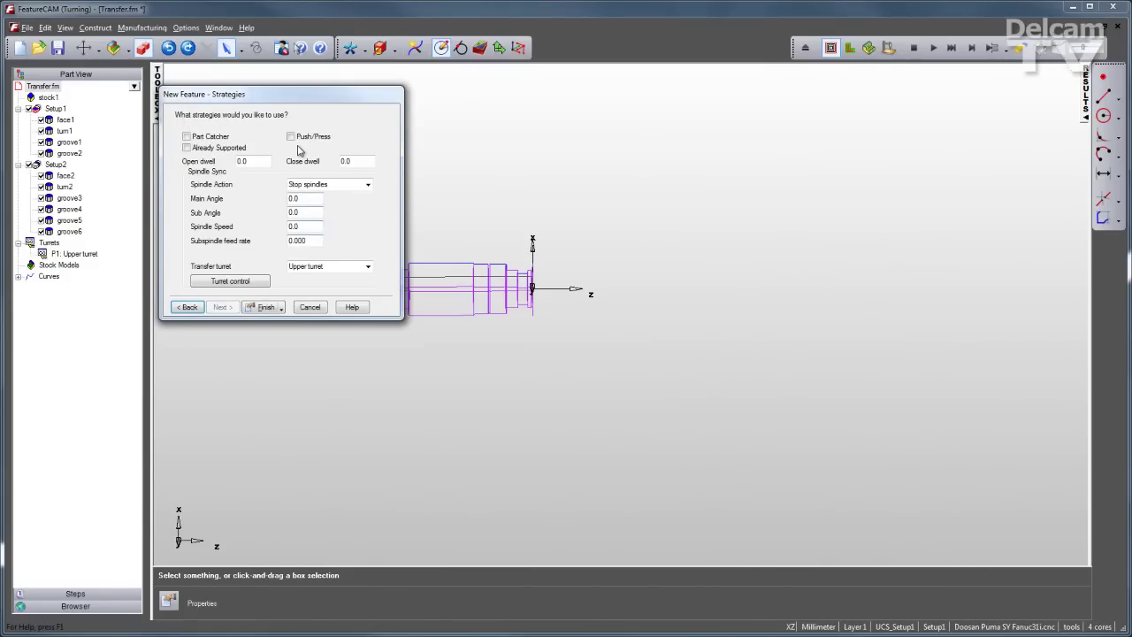
click(261, 306)
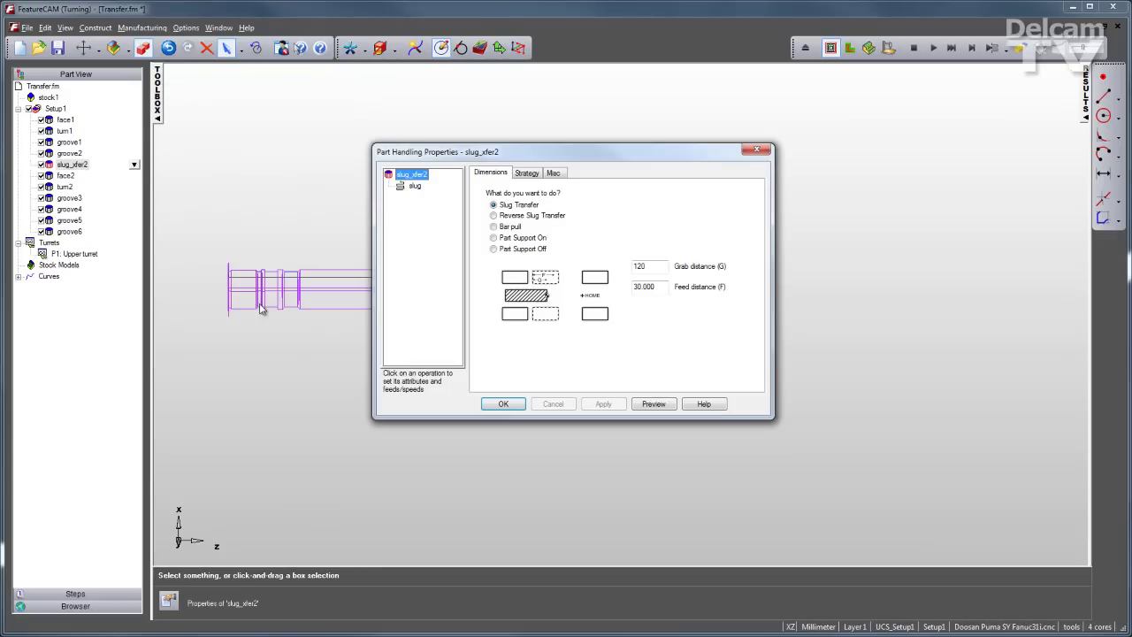
click(501, 404)
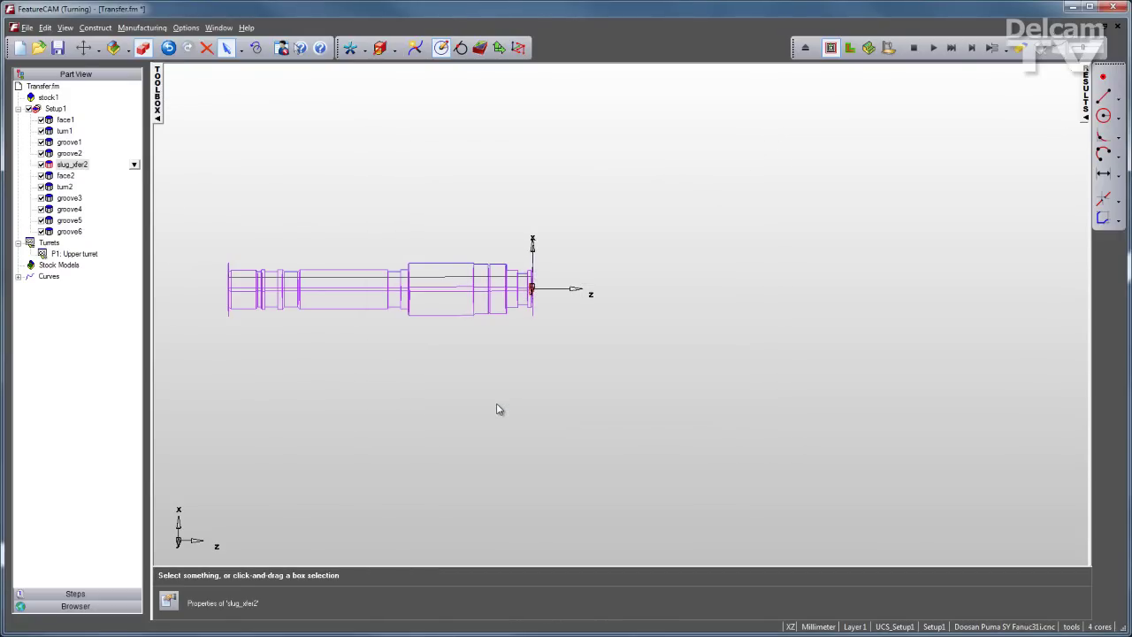
click(889, 50)
click(934, 48)
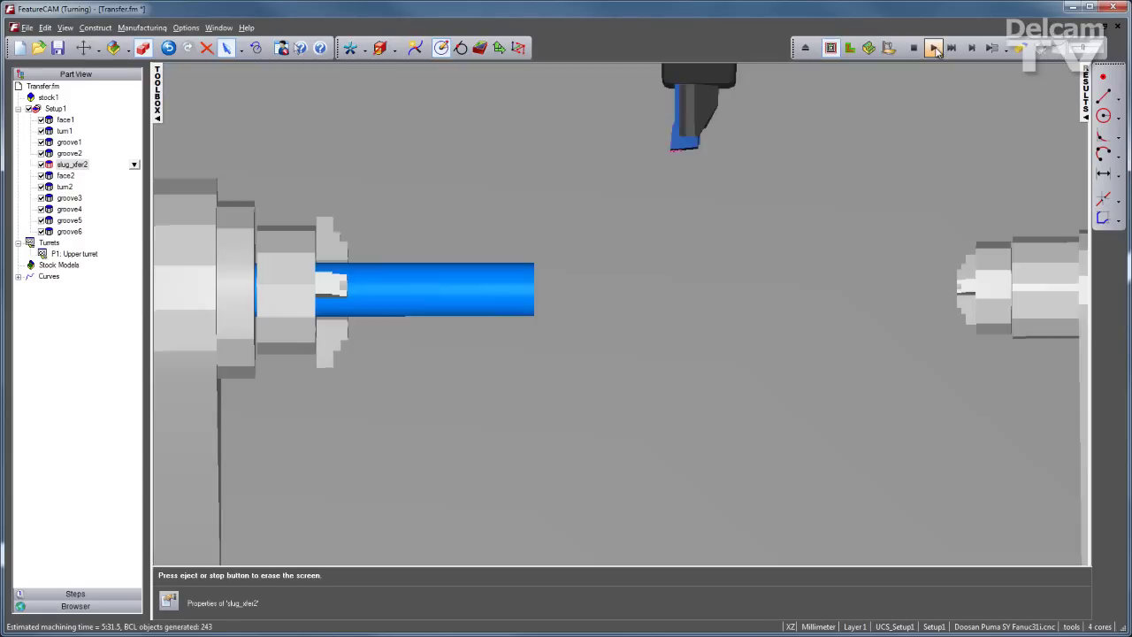